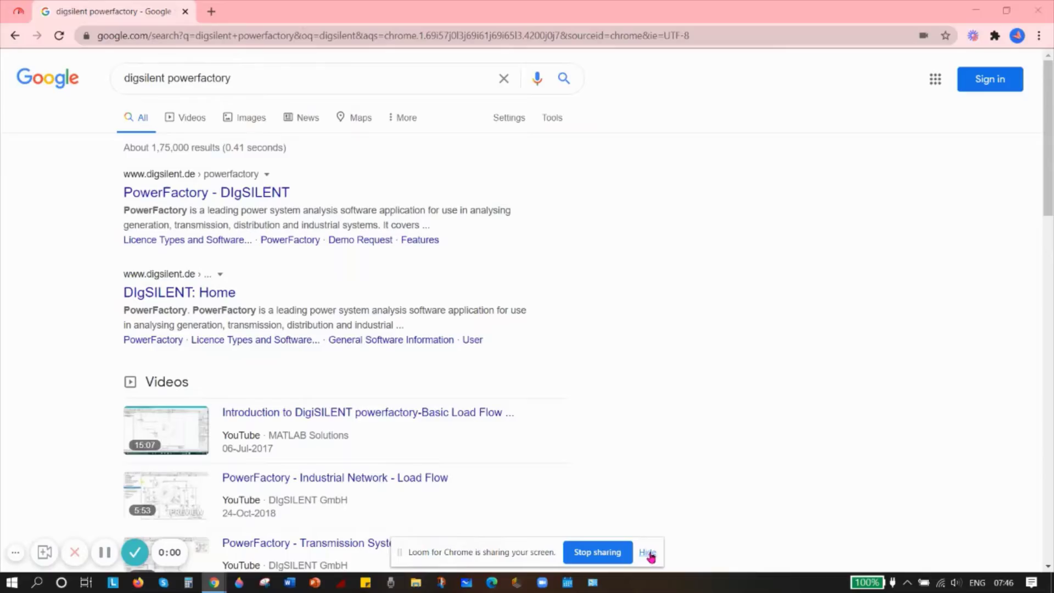
# Reach the PowerFactory page from the search results and accept the site's cookies.
pyautogui.click(648, 553)
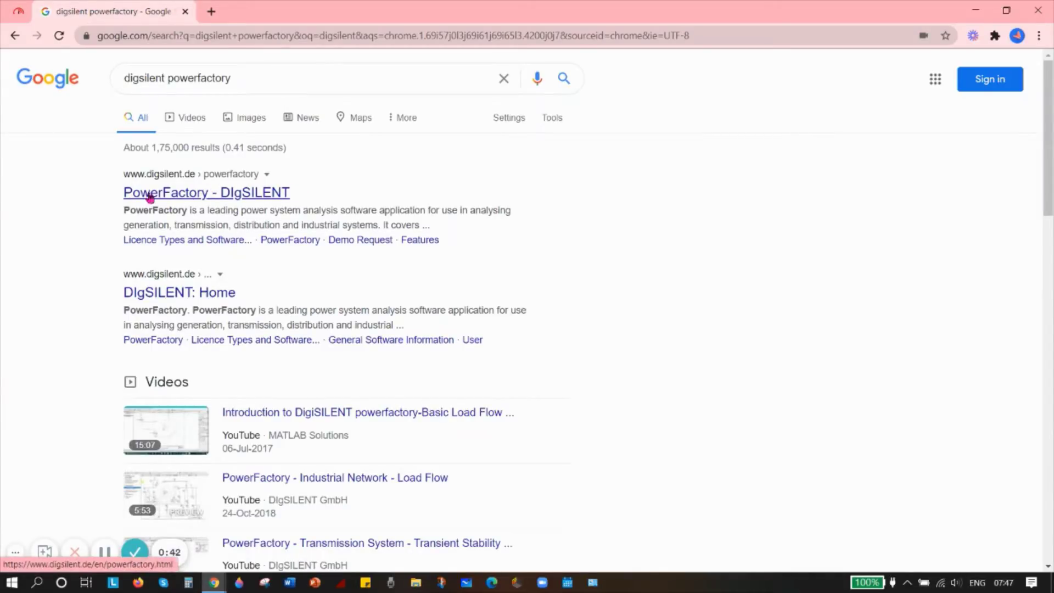
pyautogui.click(248, 195)
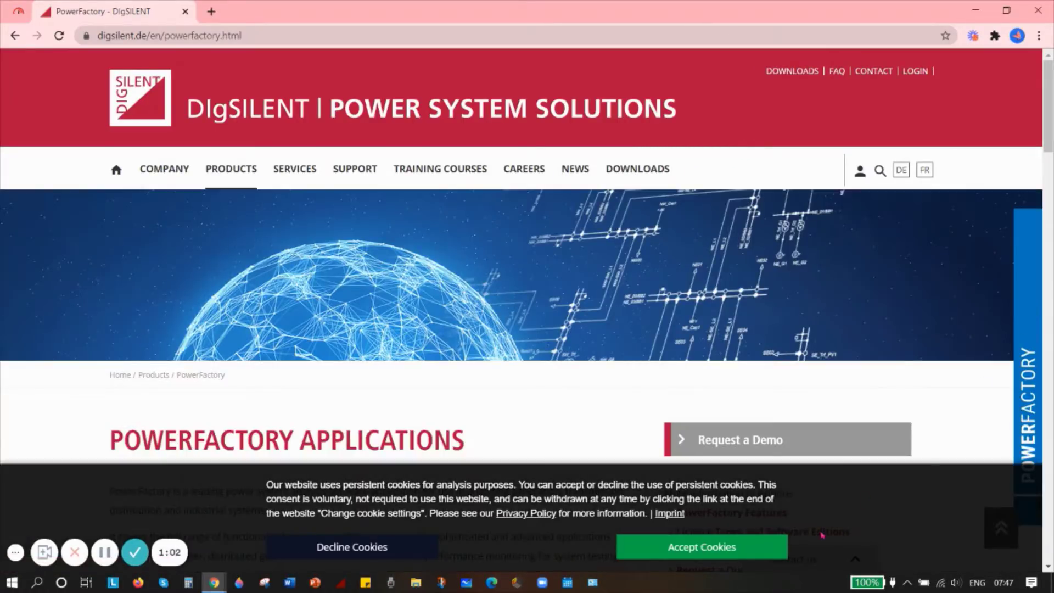
pyautogui.click(680, 543)
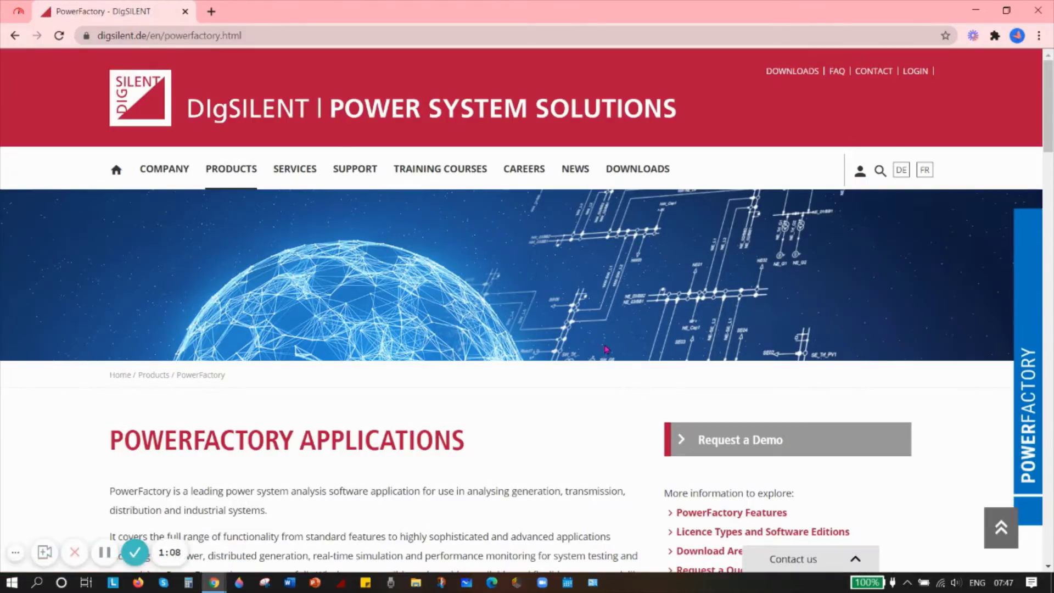
pyautogui.scroll(-1, 606, 350)
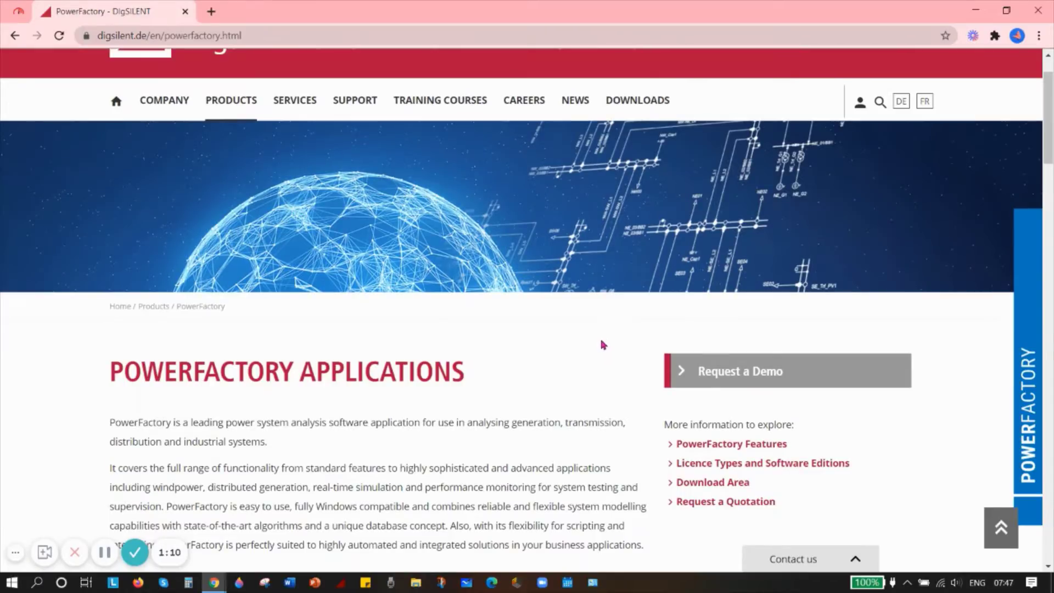
pyautogui.scroll(-2, 601, 343)
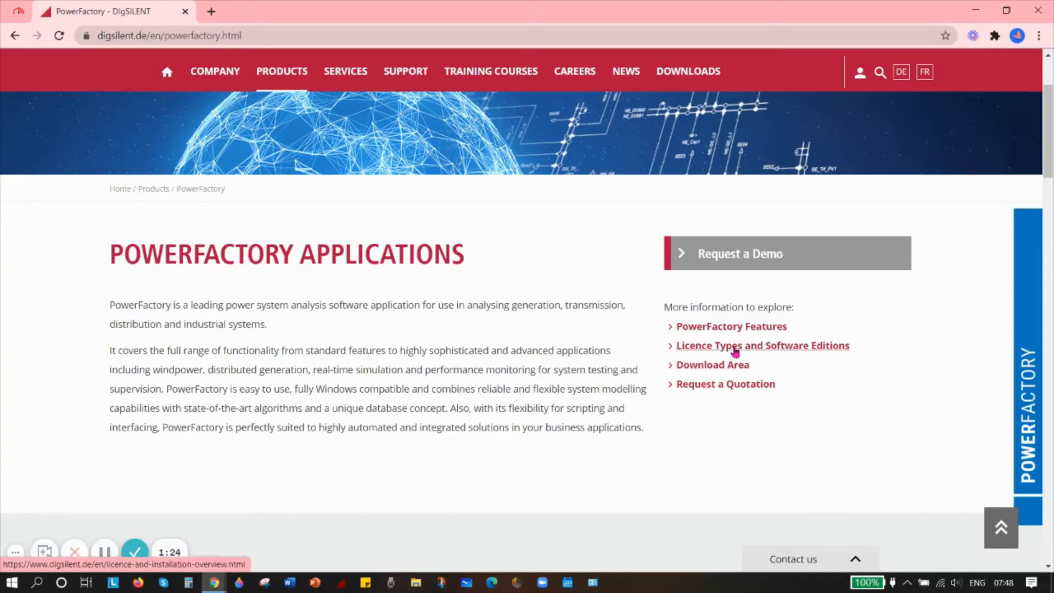
# Put the Licence Types and Download Area pages into new tabs.
pyautogui.rightClick(735, 352)
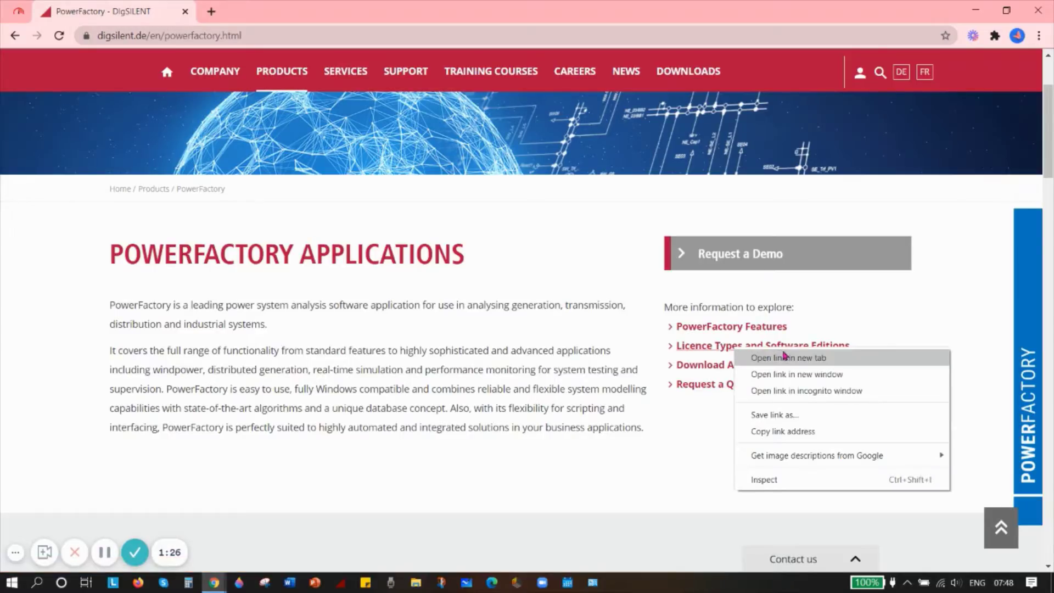
pyautogui.press('Escape')
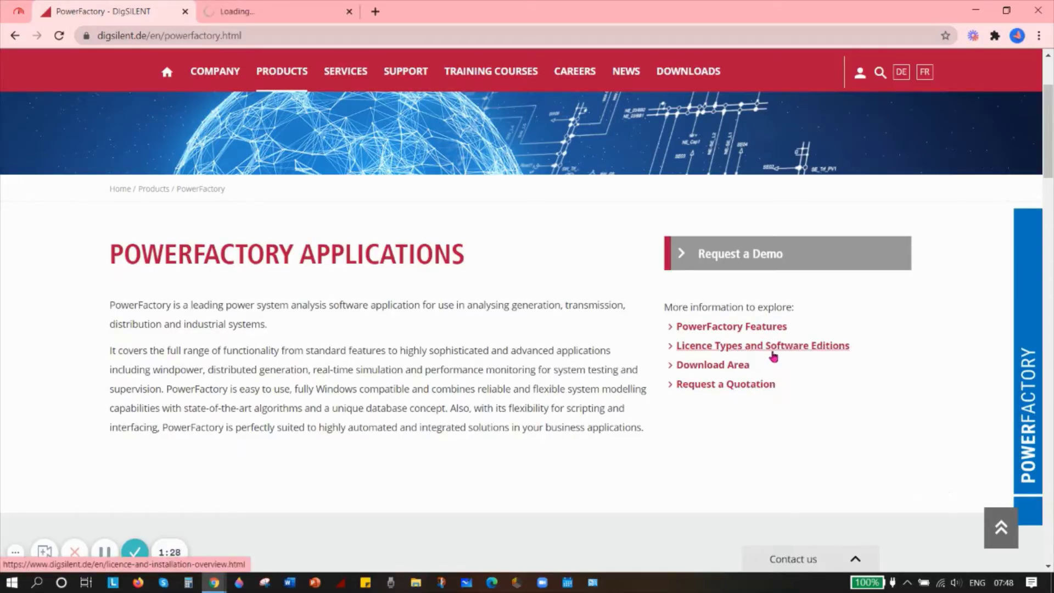
pyautogui.rightClick(736, 368)
pyautogui.click(779, 378)
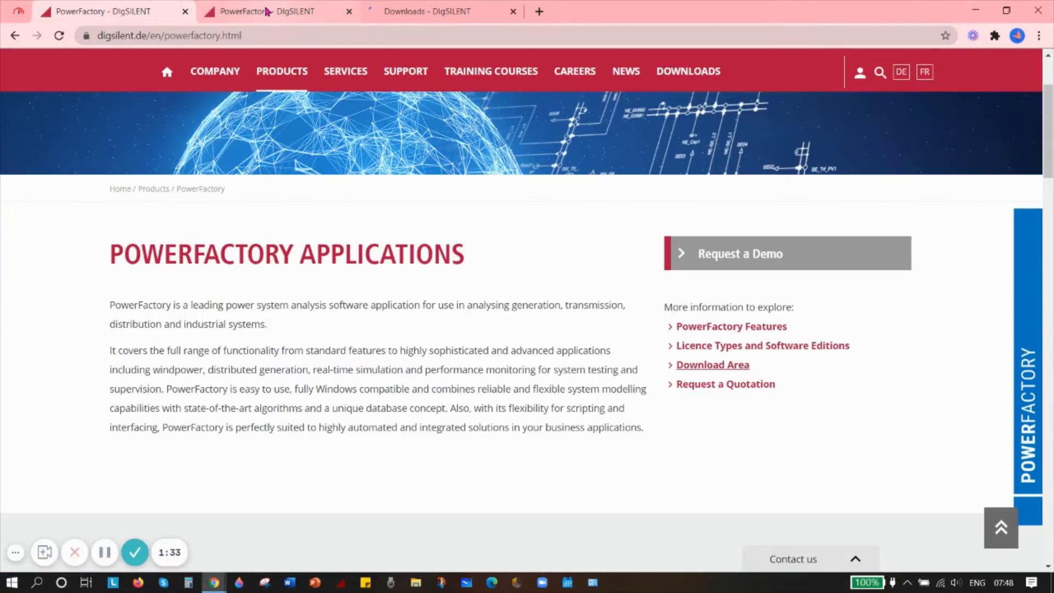
pyautogui.click(266, 11)
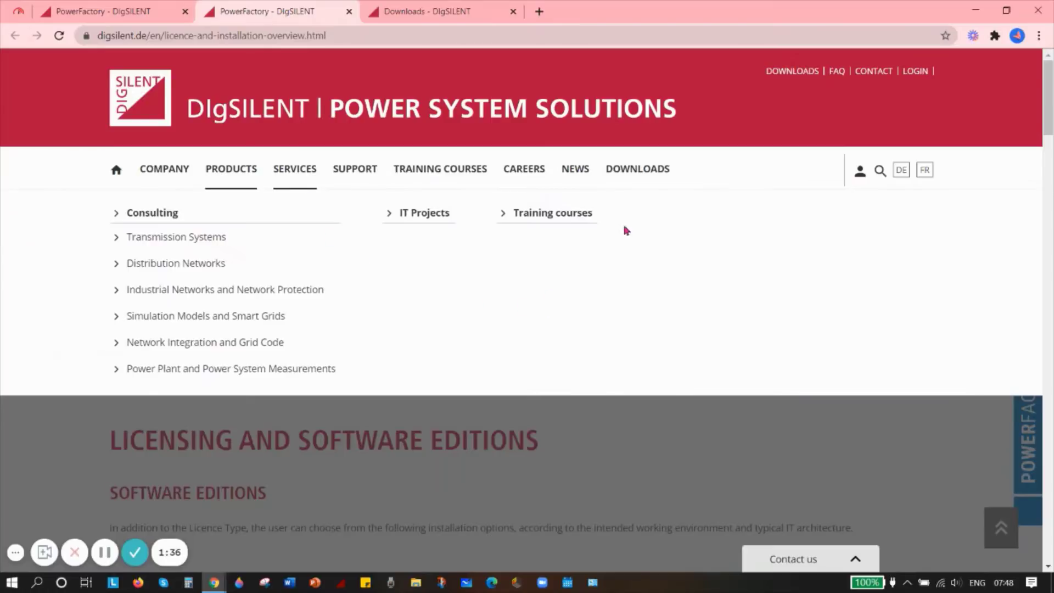
pyautogui.scroll(-2, 318, 302)
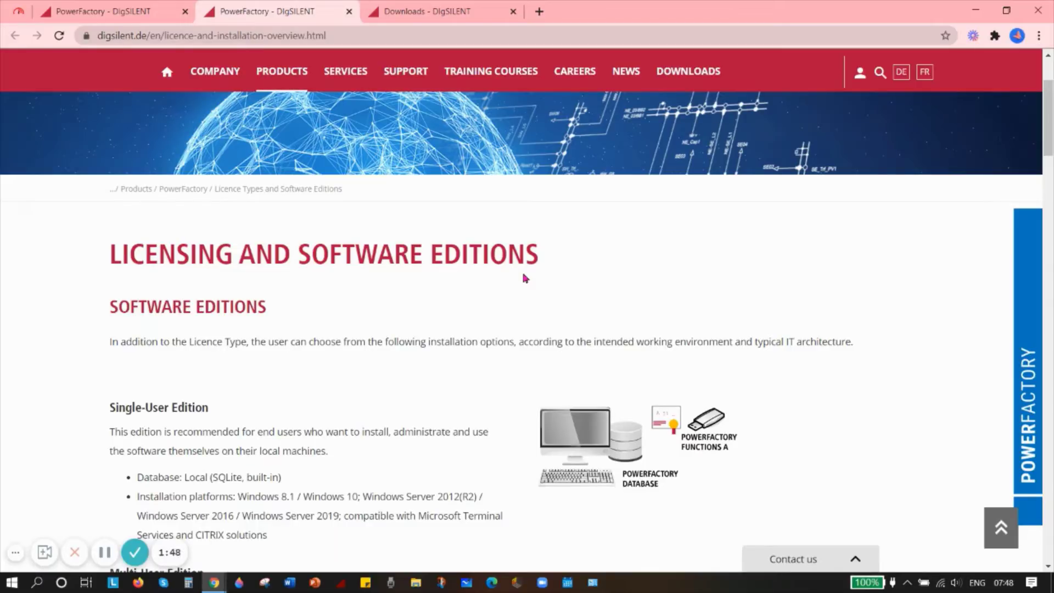
pyautogui.scroll(-2, 404, 328)
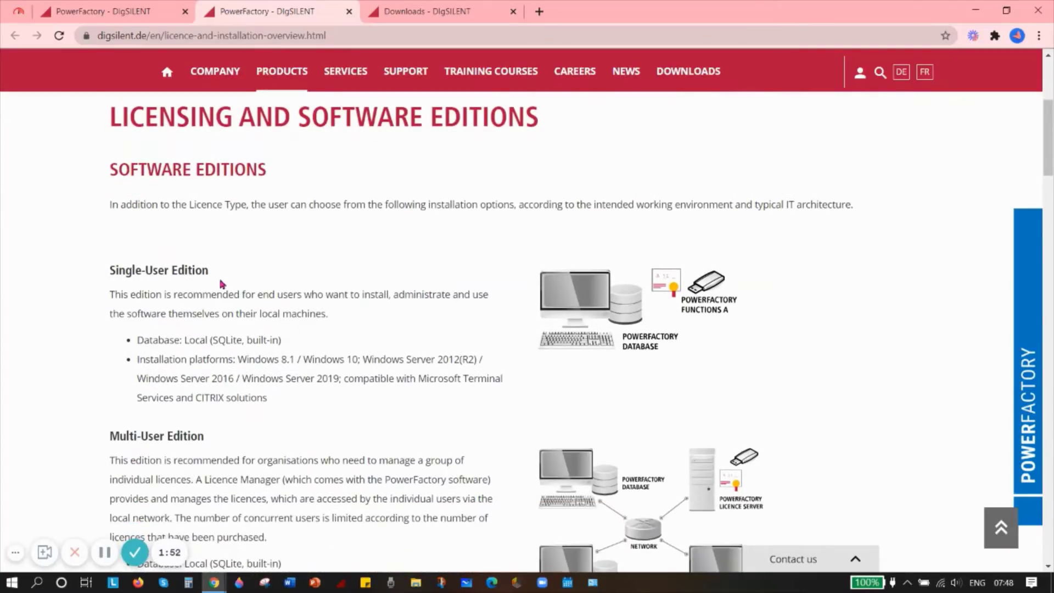
pyautogui.scroll(-3, 212, 340)
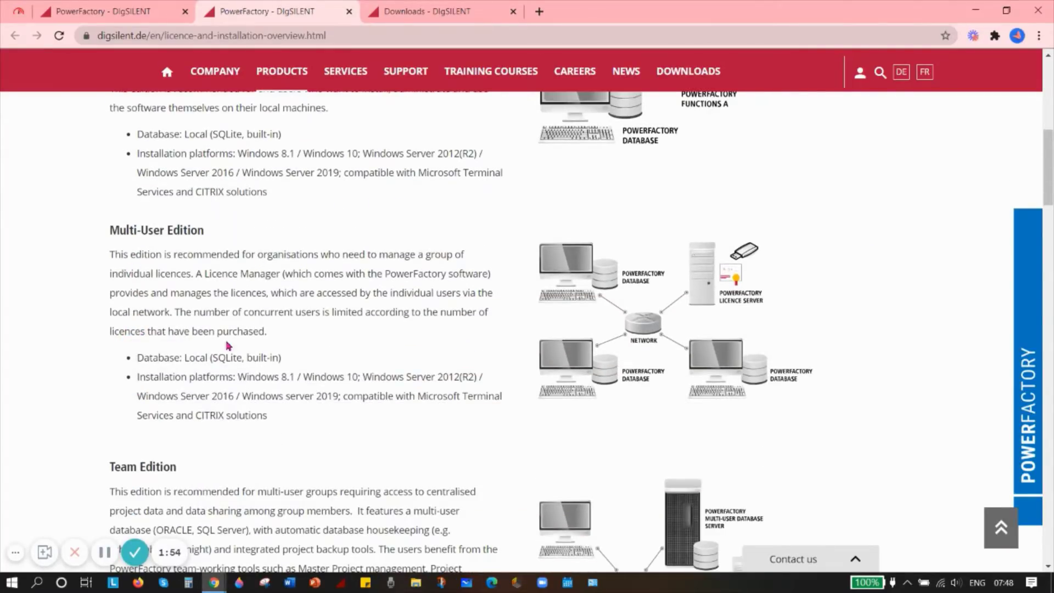
pyautogui.scroll(-2, 224, 354)
pyautogui.scroll(-2, 211, 376)
pyautogui.scroll(-2, 209, 376)
pyautogui.scroll(-1, 209, 376)
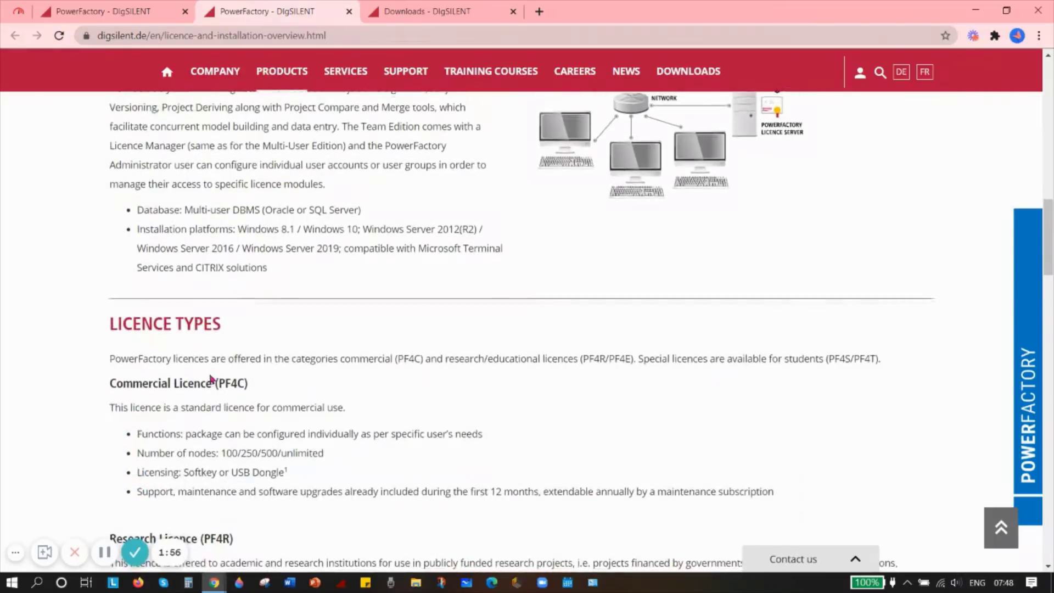
pyautogui.scroll(-1, 312, 358)
pyautogui.scroll(-2, 263, 354)
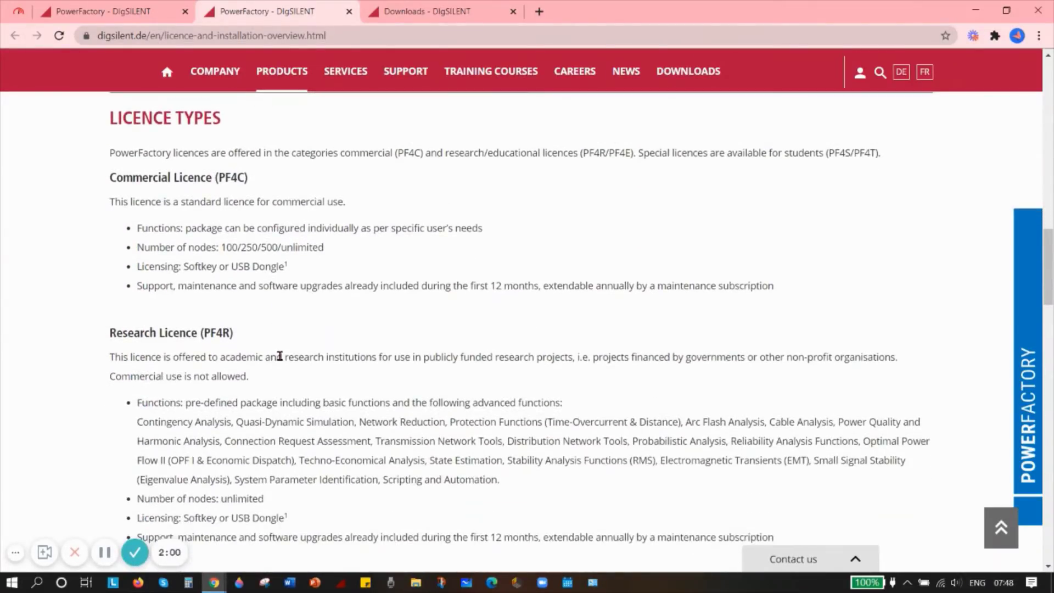
pyautogui.scroll(-3, 278, 355)
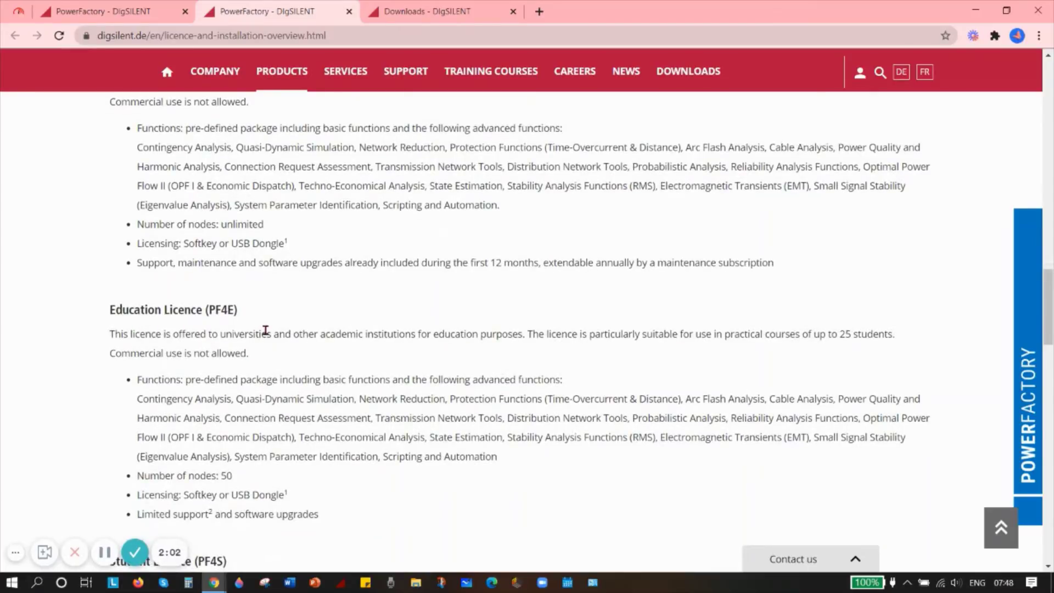
pyautogui.scroll(-2, 265, 331)
pyautogui.scroll(-1, 206, 328)
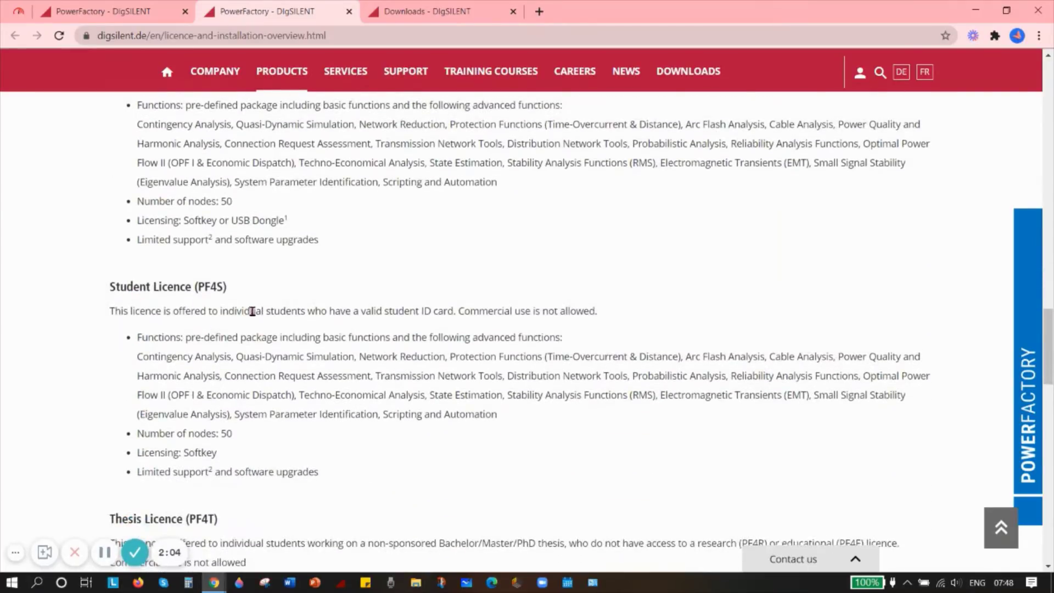
pyautogui.scroll(-2, 251, 310)
pyautogui.scroll(-1, 198, 317)
pyautogui.scroll(-2, 233, 324)
pyautogui.scroll(-2, 233, 328)
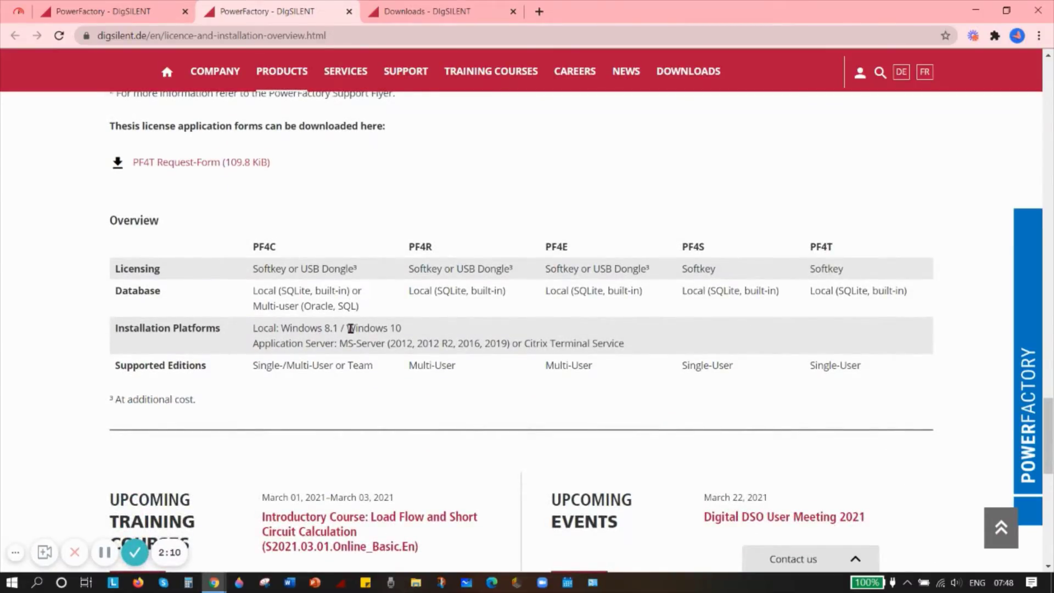
pyautogui.scroll(2, 354, 313)
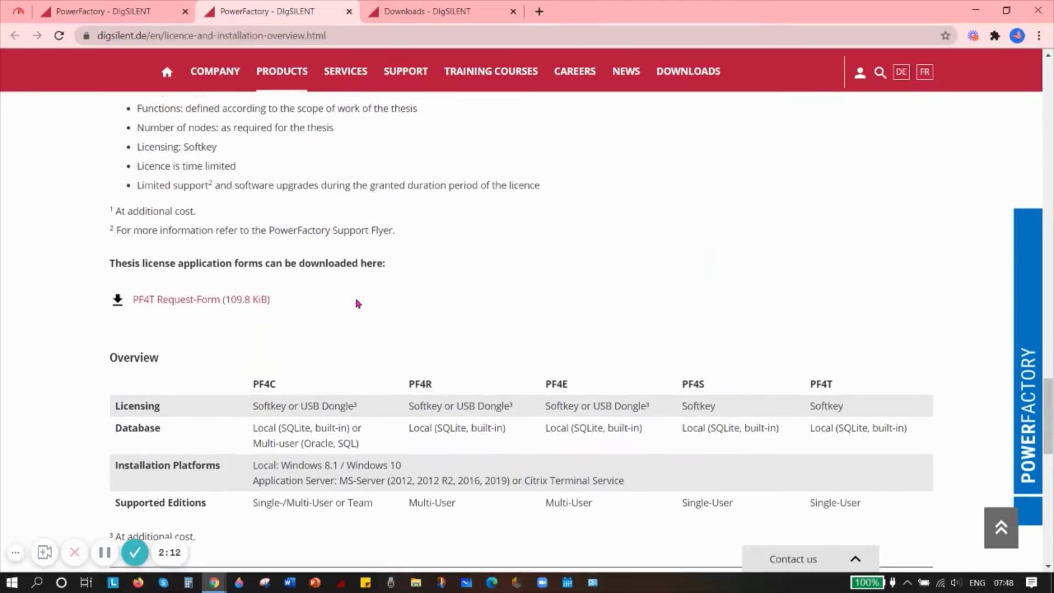
pyautogui.scroll(2, 356, 307)
pyautogui.scroll(2, 354, 304)
pyautogui.scroll(2, 337, 304)
pyautogui.scroll(1, 329, 304)
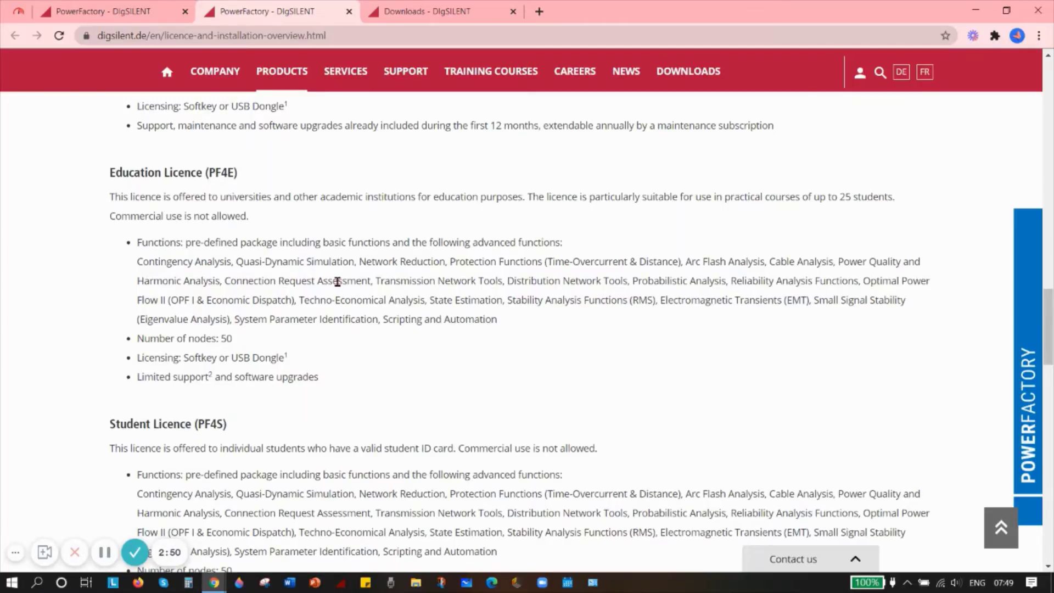
pyautogui.scroll(-2, 336, 282)
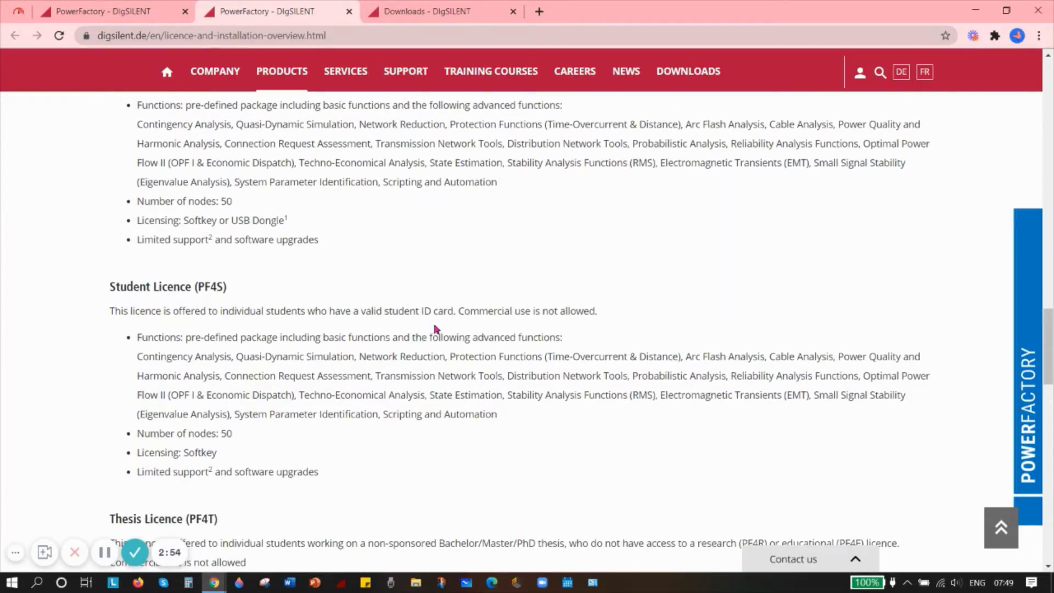
pyautogui.scroll(-3, 436, 330)
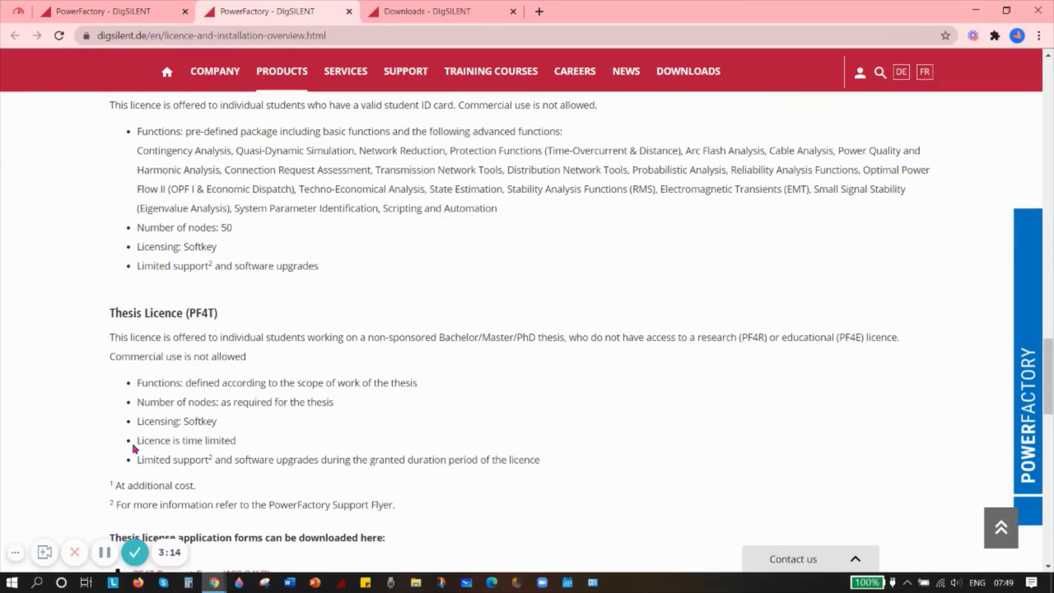
# Highlight the Student Licence's time limit, 50-node limit and valid student ID requirement.
pyautogui.moveTo(136, 441); pyautogui.dragTo(248, 453)
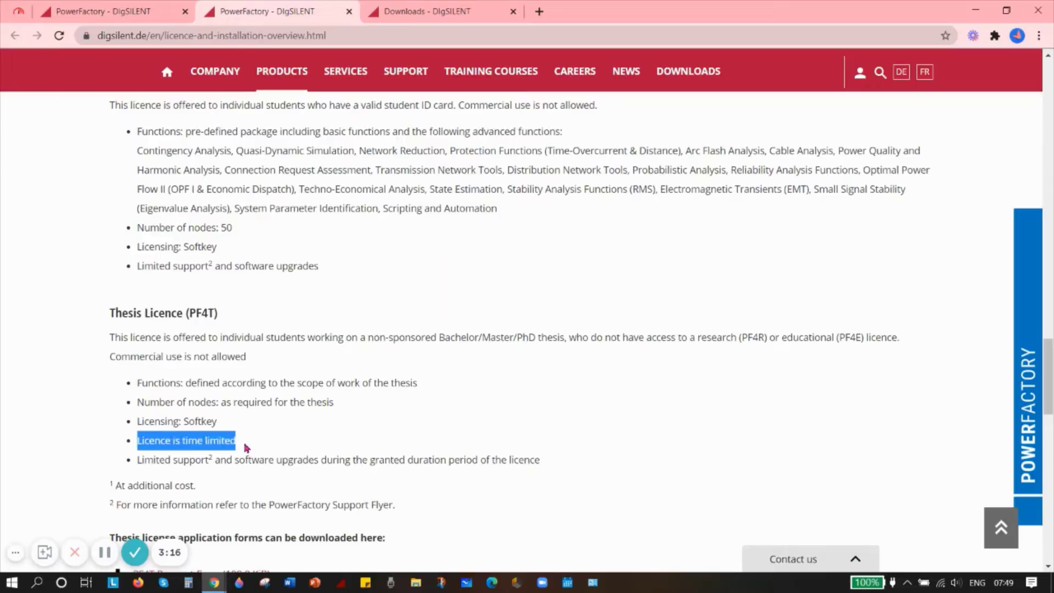
pyautogui.scroll(1, 387, 286)
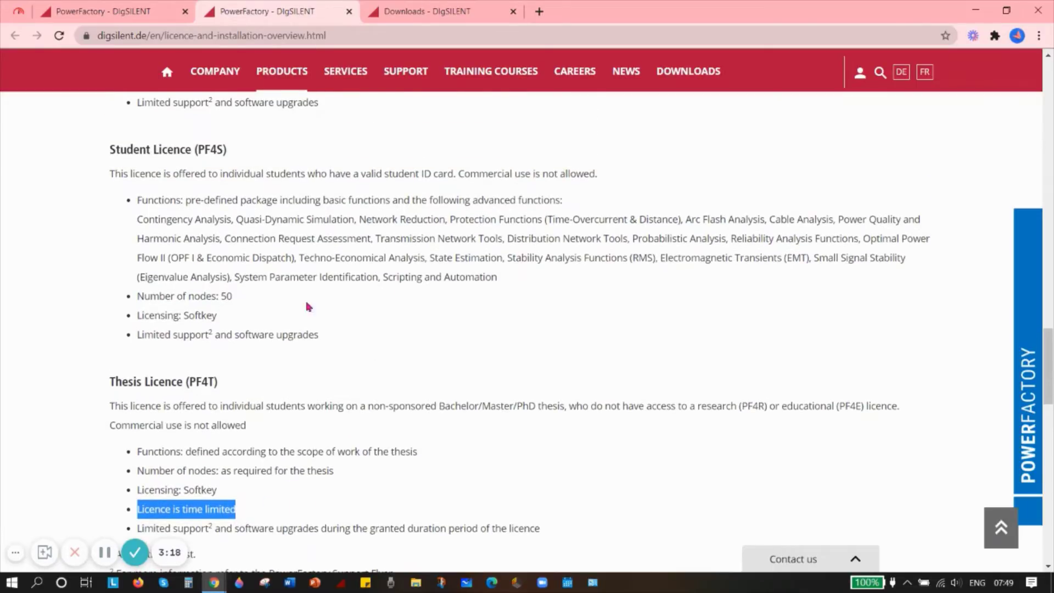
pyautogui.moveTo(137, 294); pyautogui.dragTo(234, 298)
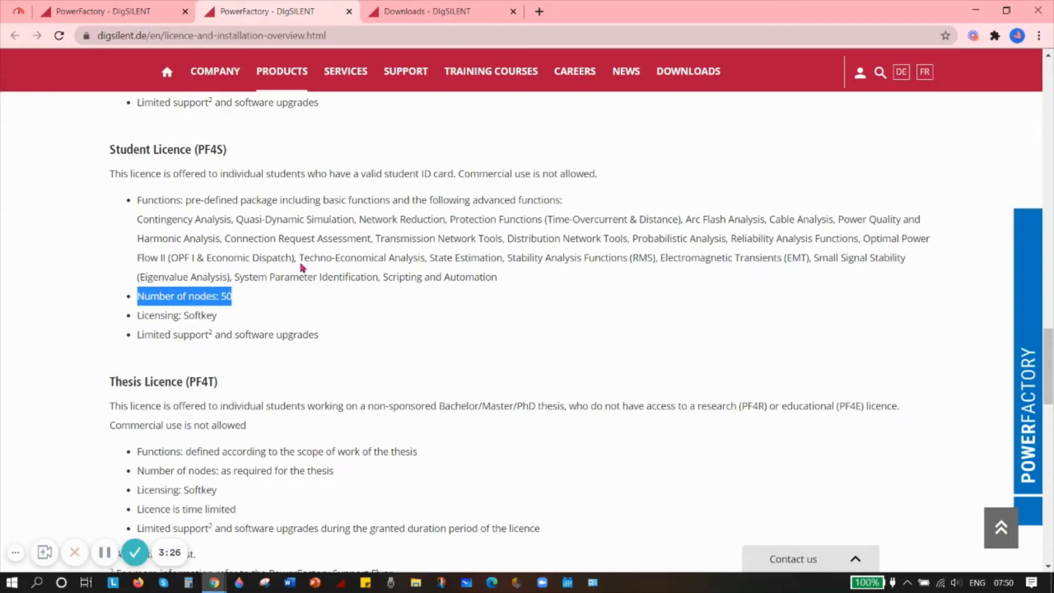
pyautogui.moveTo(221, 175); pyautogui.dragTo(453, 177)
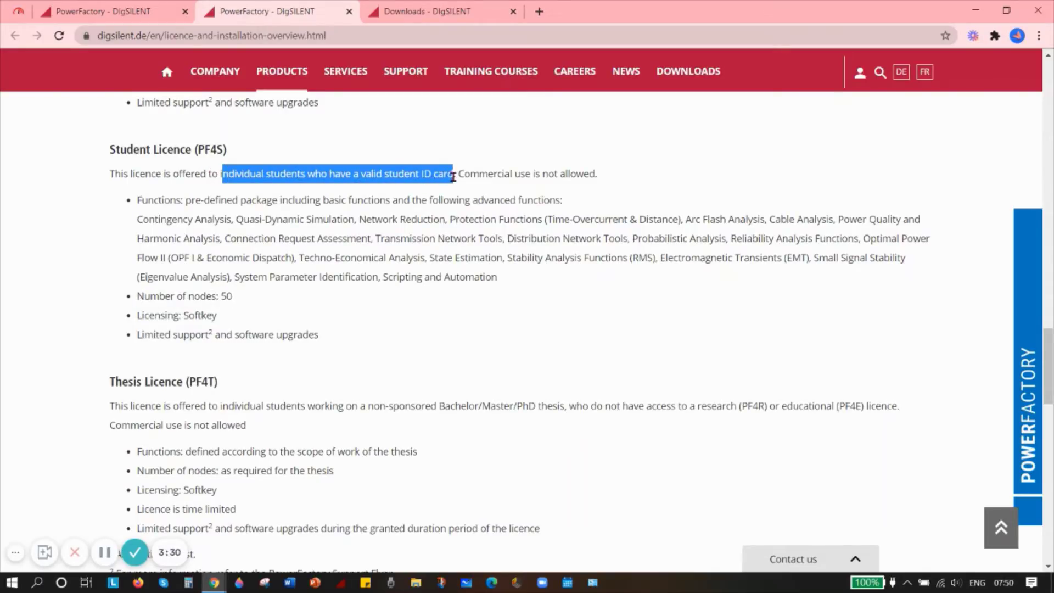
pyautogui.scroll(2, 489, 279)
pyautogui.scroll(1, 496, 283)
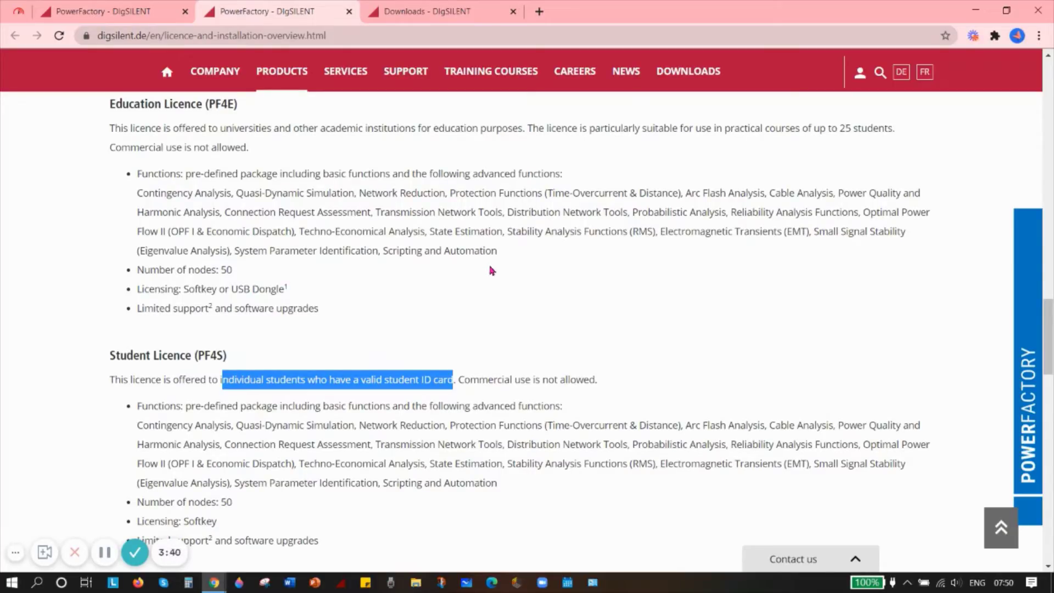
pyautogui.scroll(1, 489, 270)
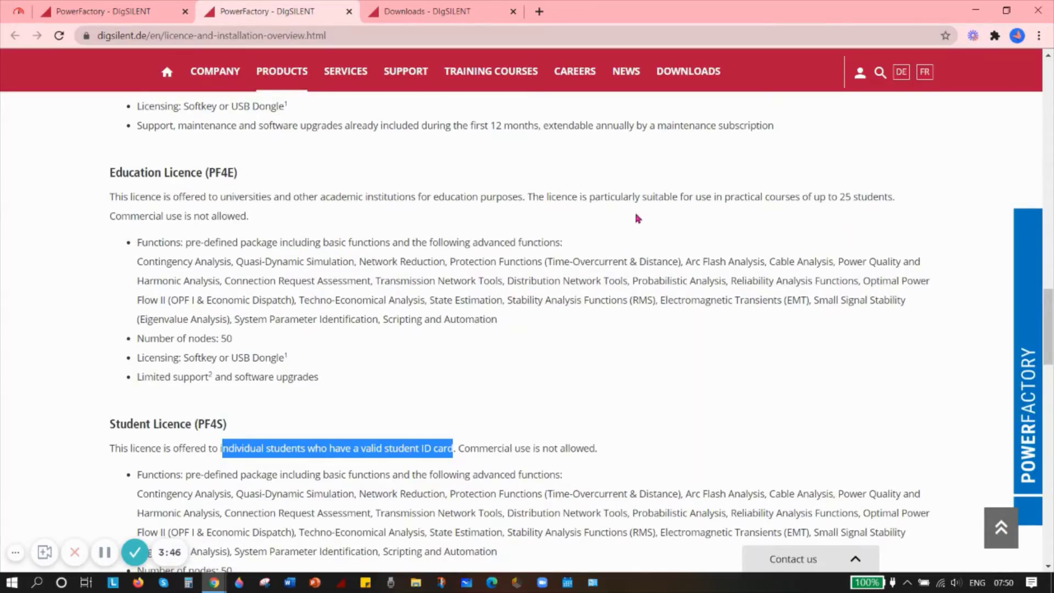
# Highlight the Education Licence's 25-students-per-course and 50-node limits.
pyautogui.moveTo(693, 199); pyautogui.dragTo(890, 210)
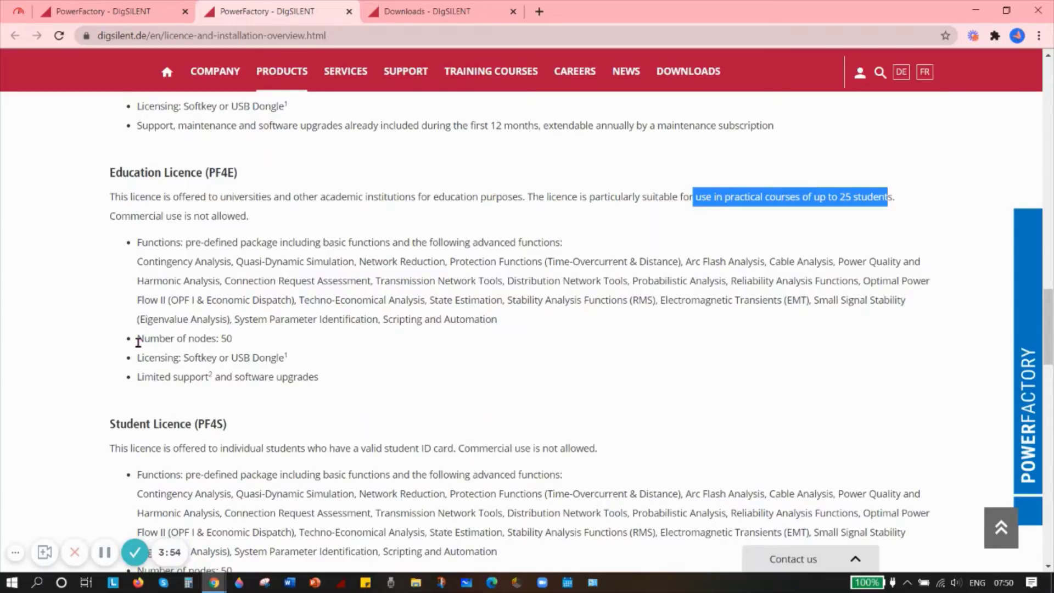
pyautogui.moveTo(138, 338); pyautogui.dragTo(249, 347)
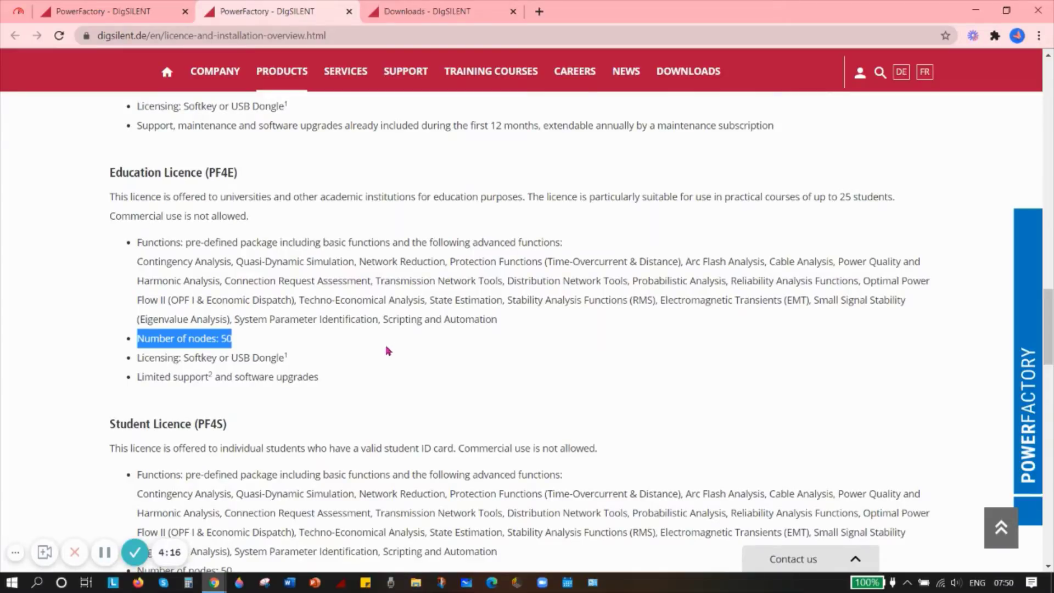
pyautogui.scroll(1, 387, 338)
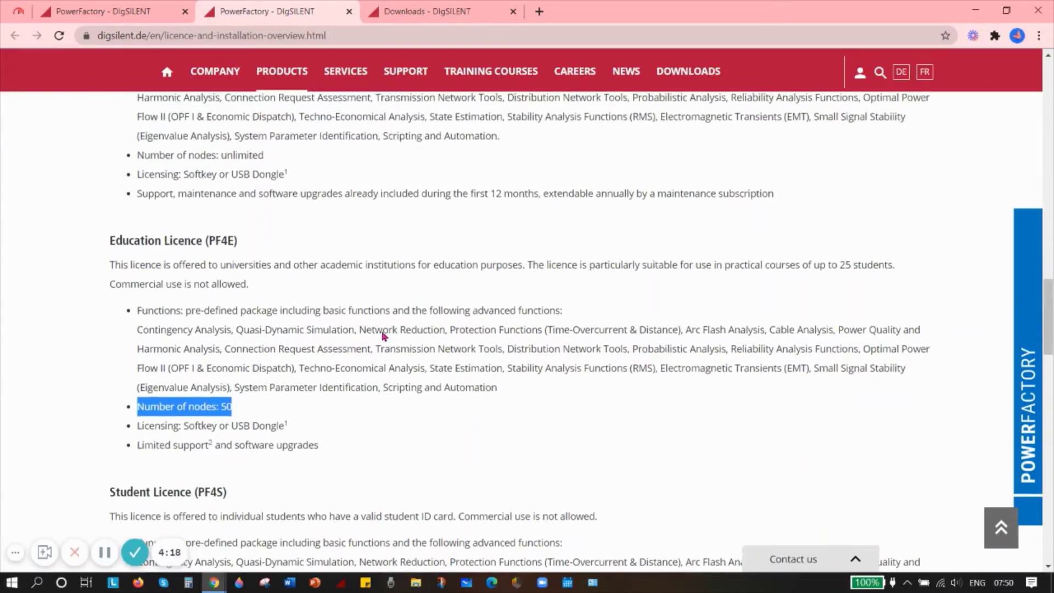
pyautogui.scroll(1, 385, 334)
pyautogui.scroll(1, 382, 331)
pyautogui.scroll(1, 382, 332)
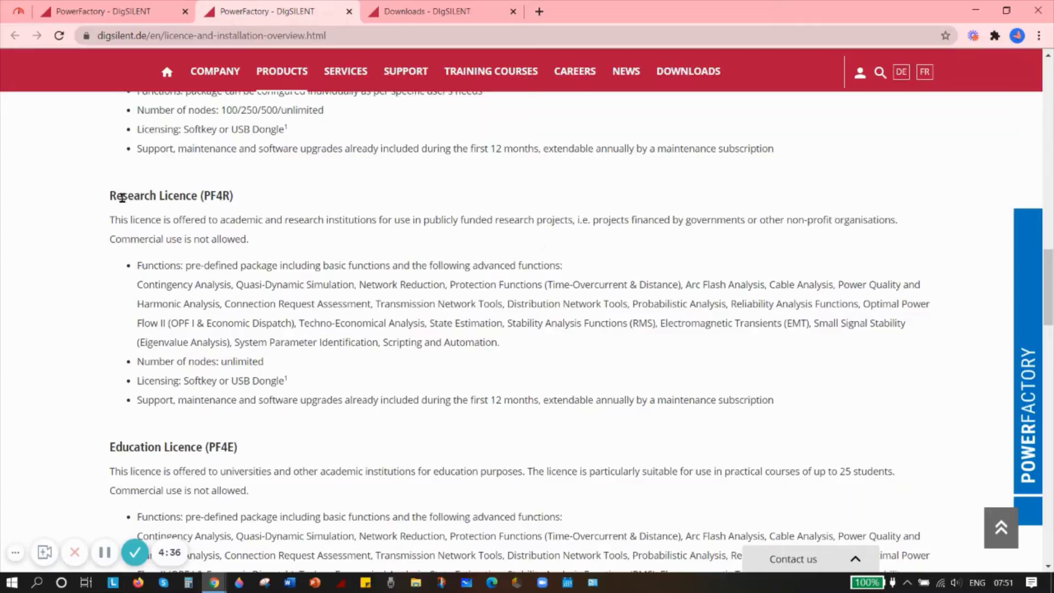
pyautogui.scroll(2, 240, 203)
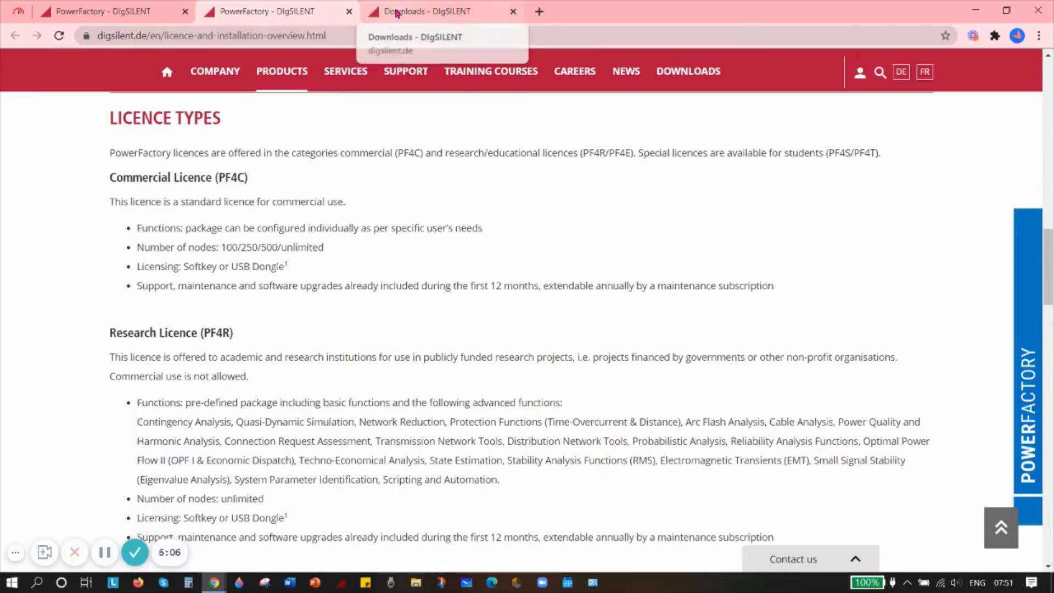
# Switch to the already open 'Downloads - DIgSILENT' tab.
pyautogui.click(396, 13)
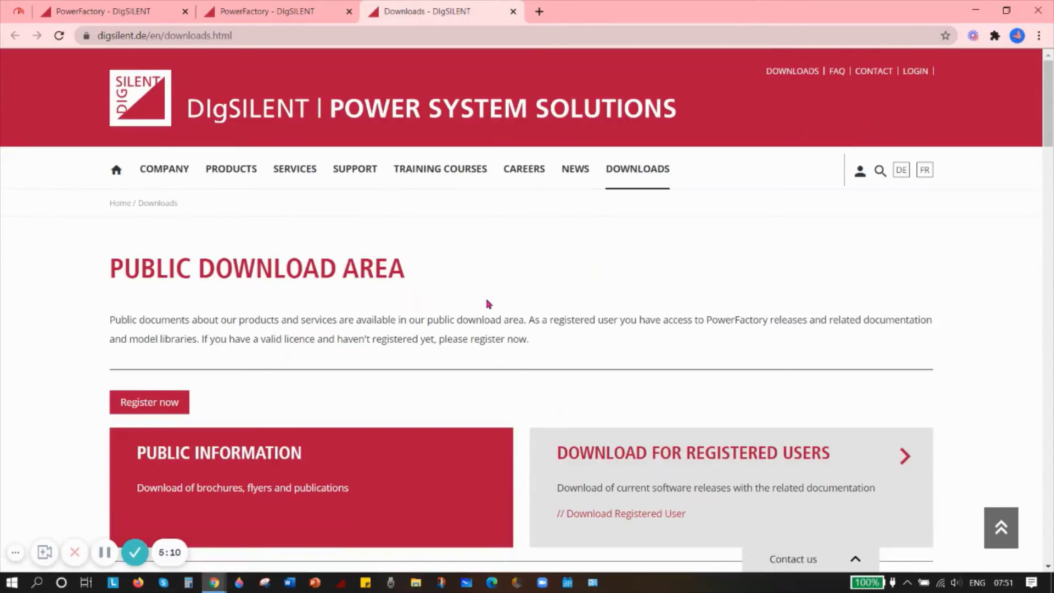
pyautogui.scroll(-2, 410, 304)
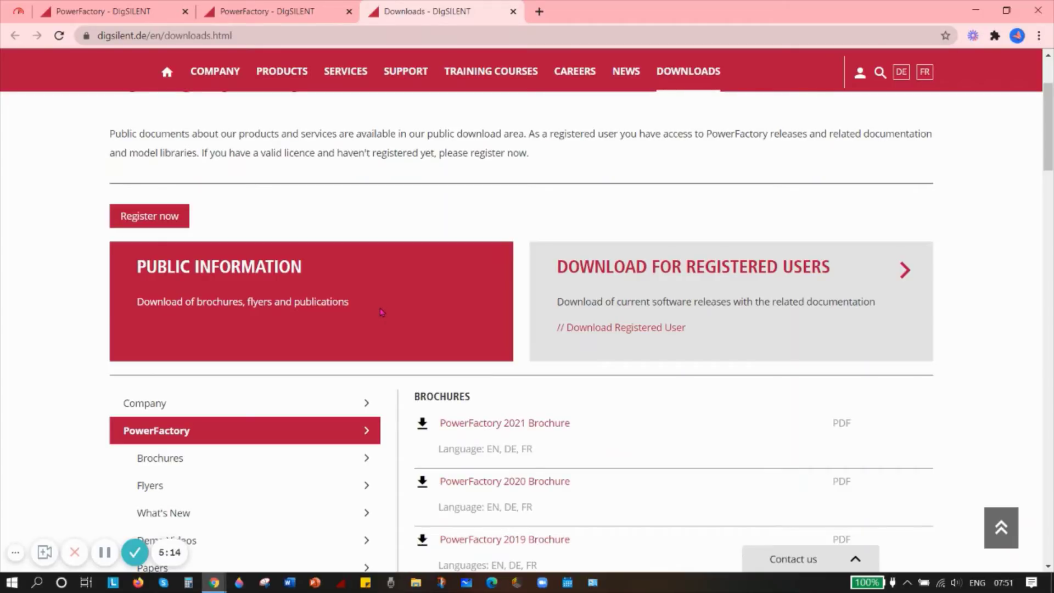
pyautogui.scroll(-1, 382, 311)
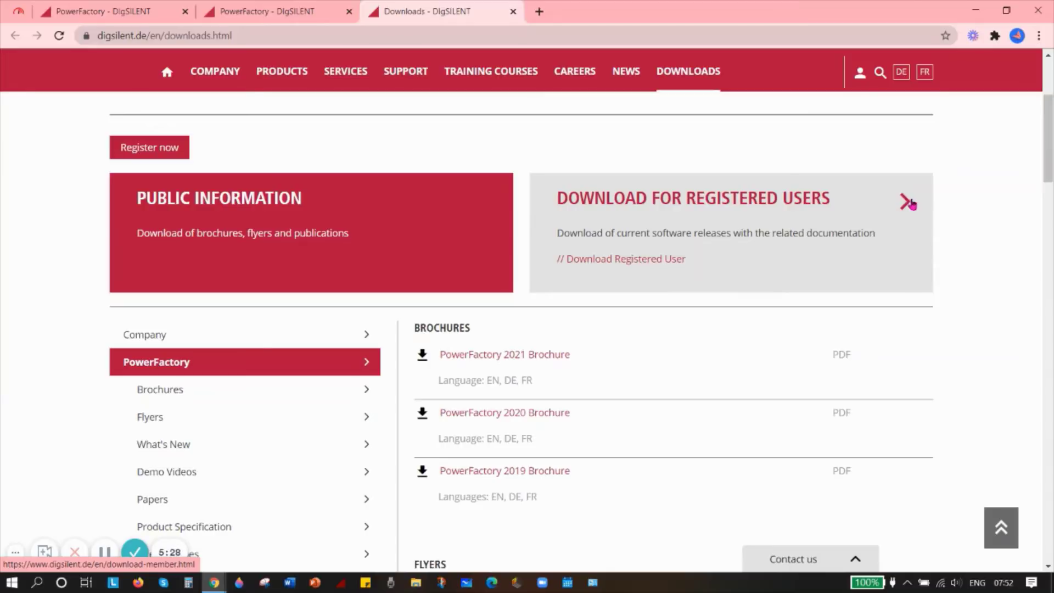
pyautogui.scroll(-1, 854, 235)
pyautogui.scroll(-2, 848, 242)
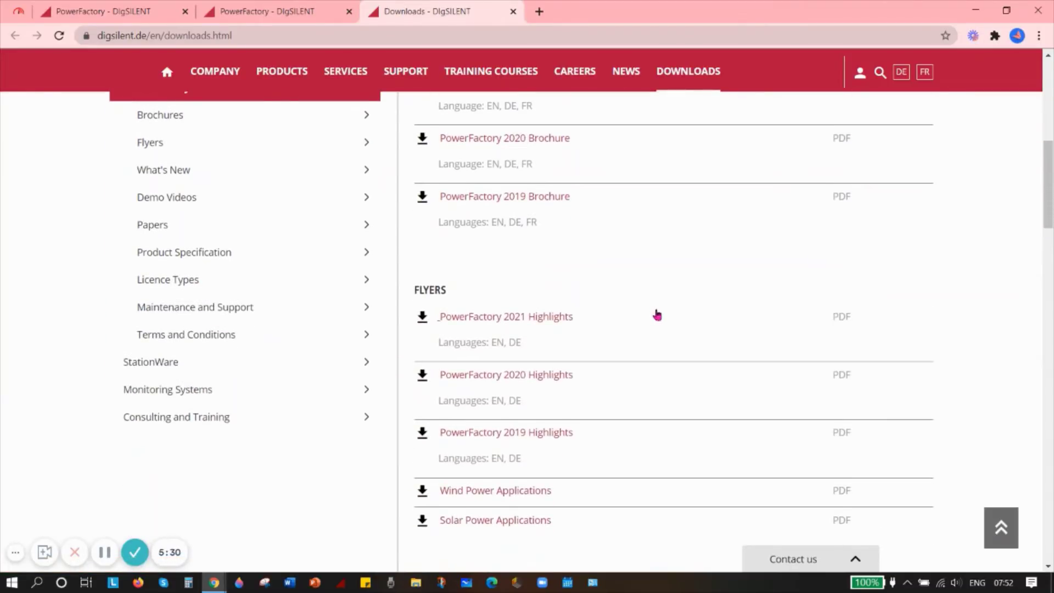
pyautogui.scroll(-1, 643, 311)
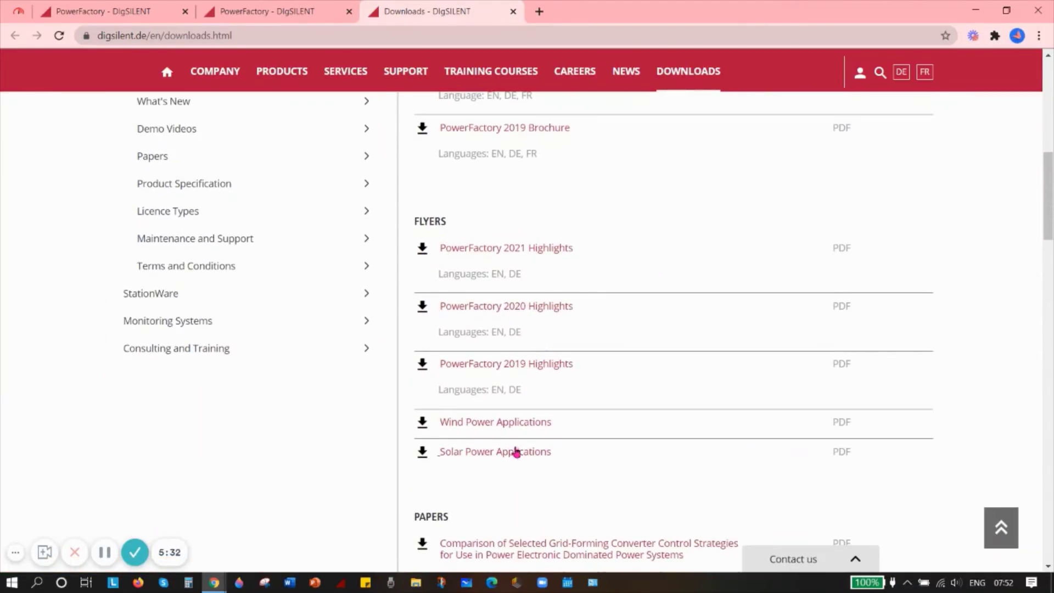
pyautogui.scroll(-2, 559, 453)
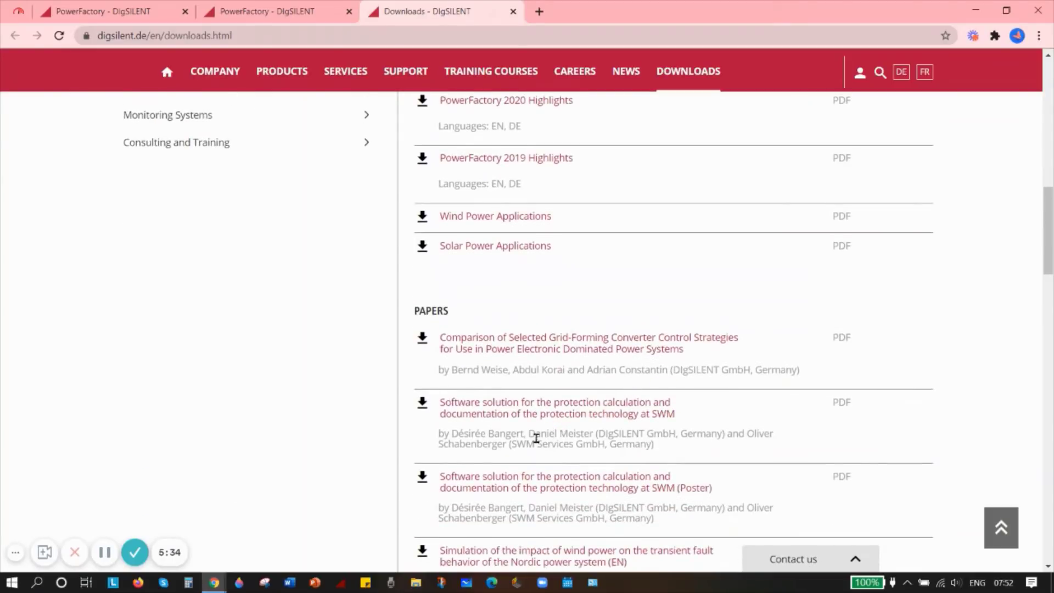
pyautogui.scroll(-2, 568, 476)
pyautogui.scroll(-3, 576, 447)
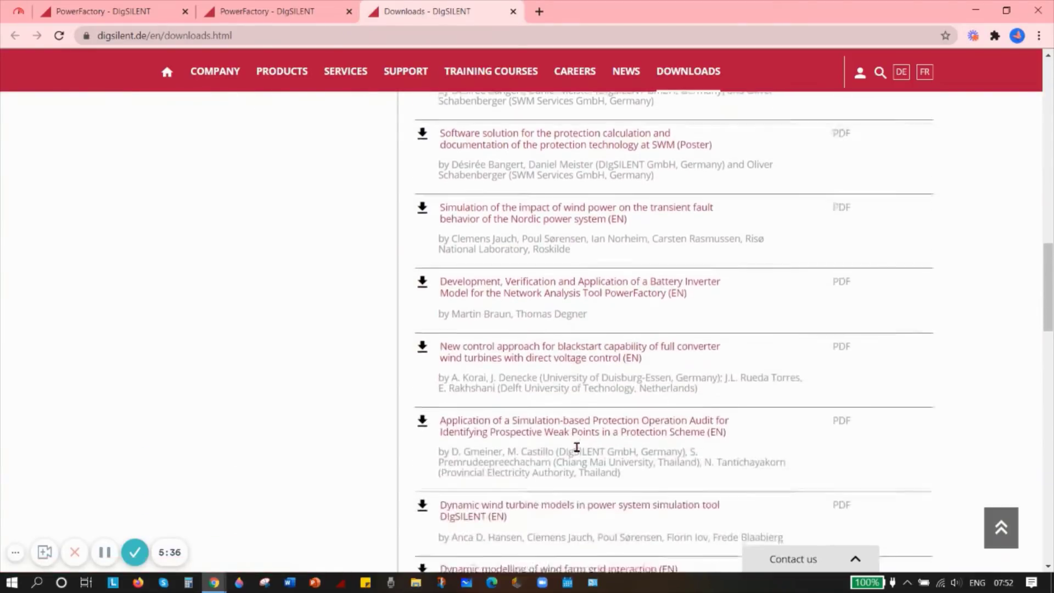
pyautogui.scroll(-3, 576, 448)
pyautogui.scroll(-2, 576, 449)
pyautogui.scroll(-2, 577, 450)
pyautogui.scroll(-2, 582, 445)
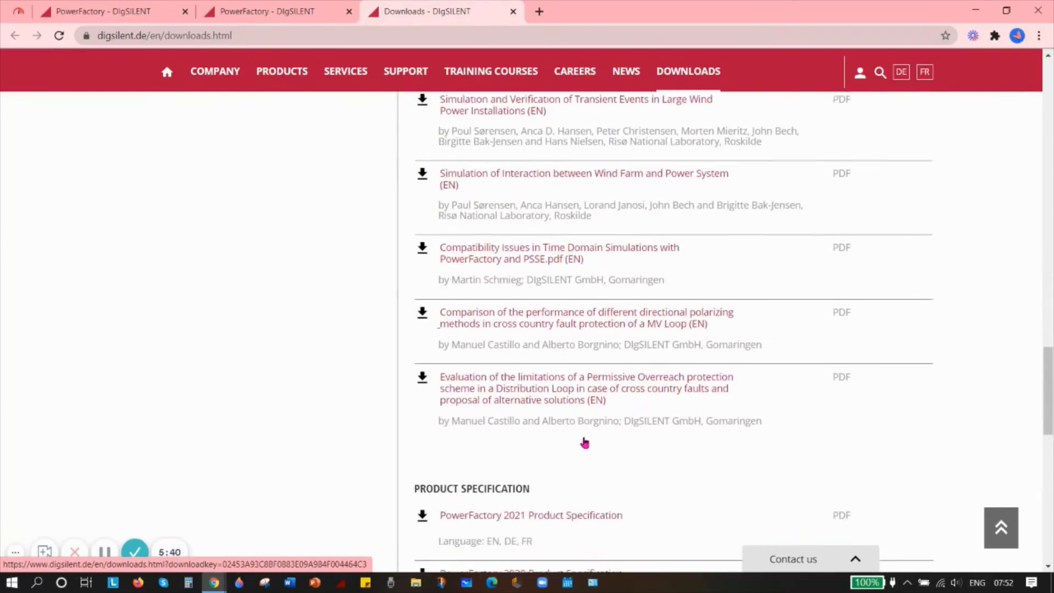
pyautogui.scroll(-1, 583, 444)
pyautogui.scroll(-1, 584, 443)
pyautogui.scroll(-1, 584, 441)
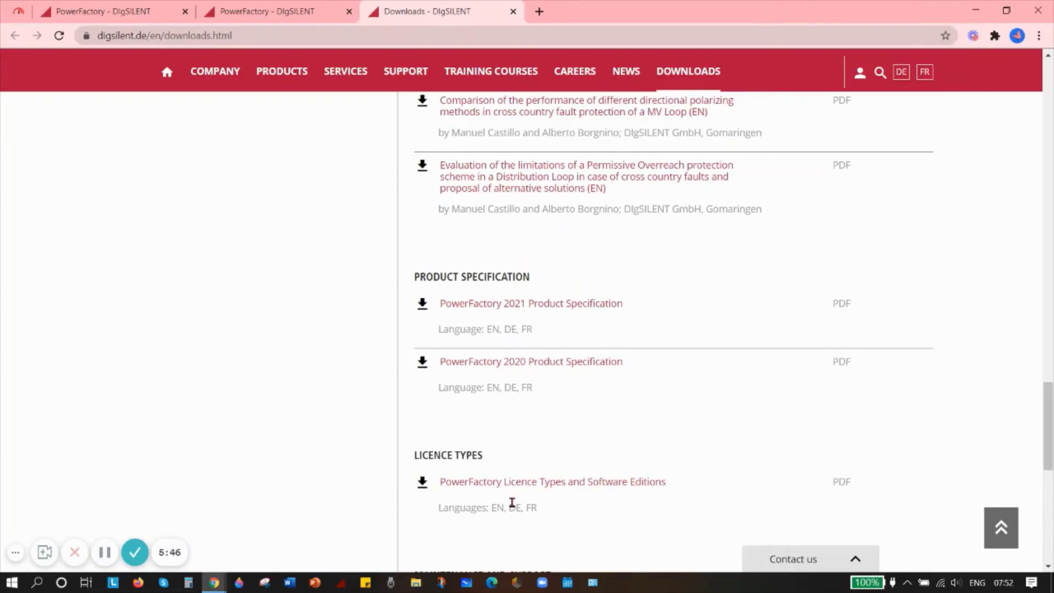
pyautogui.scroll(3, 530, 411)
pyautogui.scroll(4, 530, 411)
pyautogui.scroll(1, 531, 409)
pyautogui.scroll(3, 530, 407)
pyautogui.scroll(2, 530, 407)
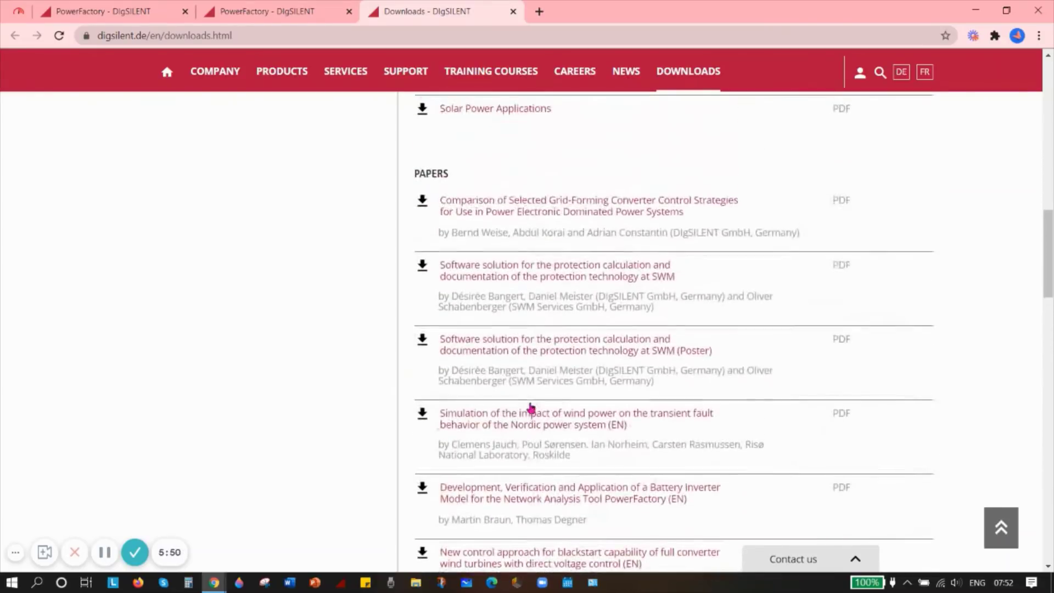
pyautogui.scroll(3, 531, 406)
pyautogui.scroll(2, 530, 406)
pyautogui.scroll(2, 527, 403)
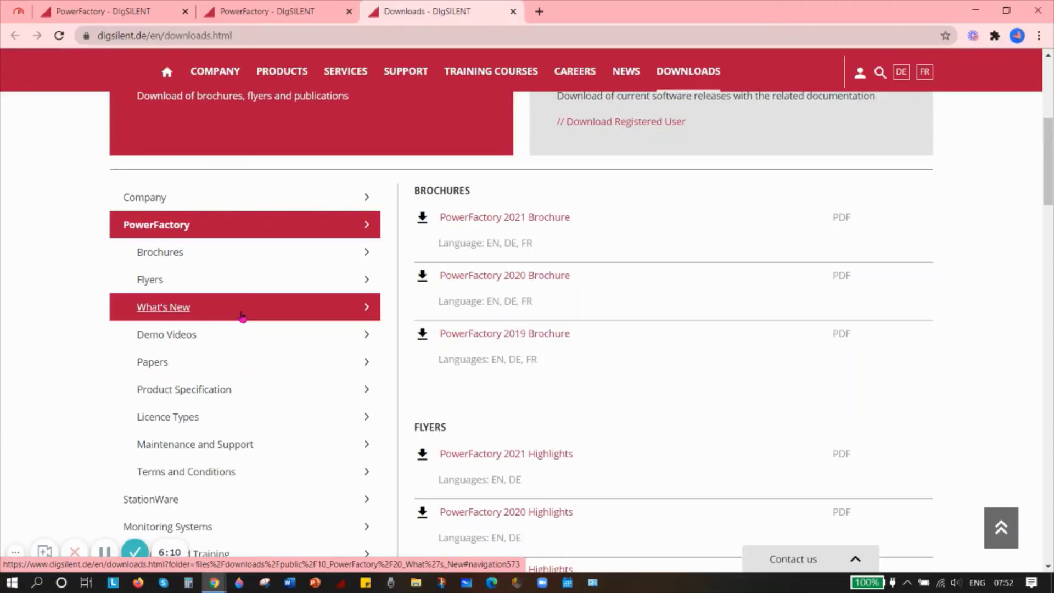
pyautogui.scroll(-2, 389, 314)
pyautogui.scroll(-4, 396, 311)
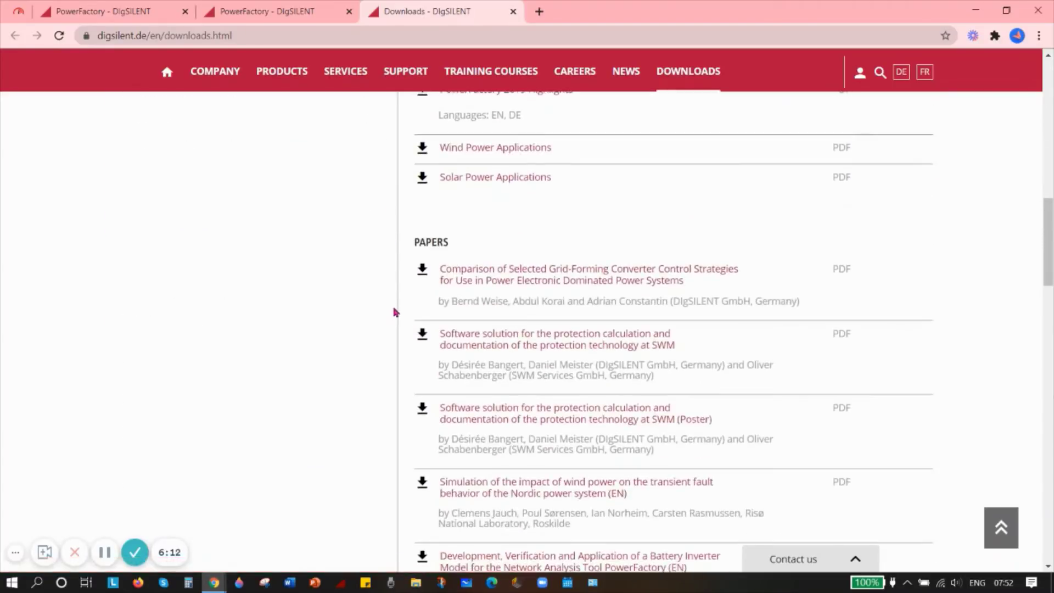
pyautogui.scroll(-5, 396, 312)
pyautogui.scroll(-5, 396, 312)
pyautogui.scroll(-5, 404, 309)
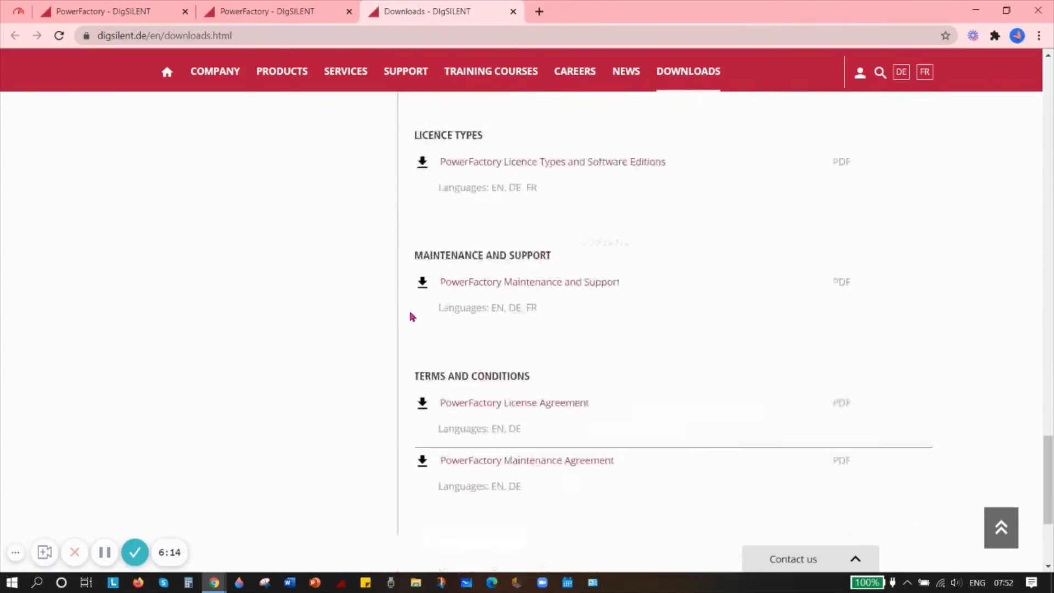
pyautogui.scroll(-4, 409, 309)
pyautogui.scroll(-1, 412, 317)
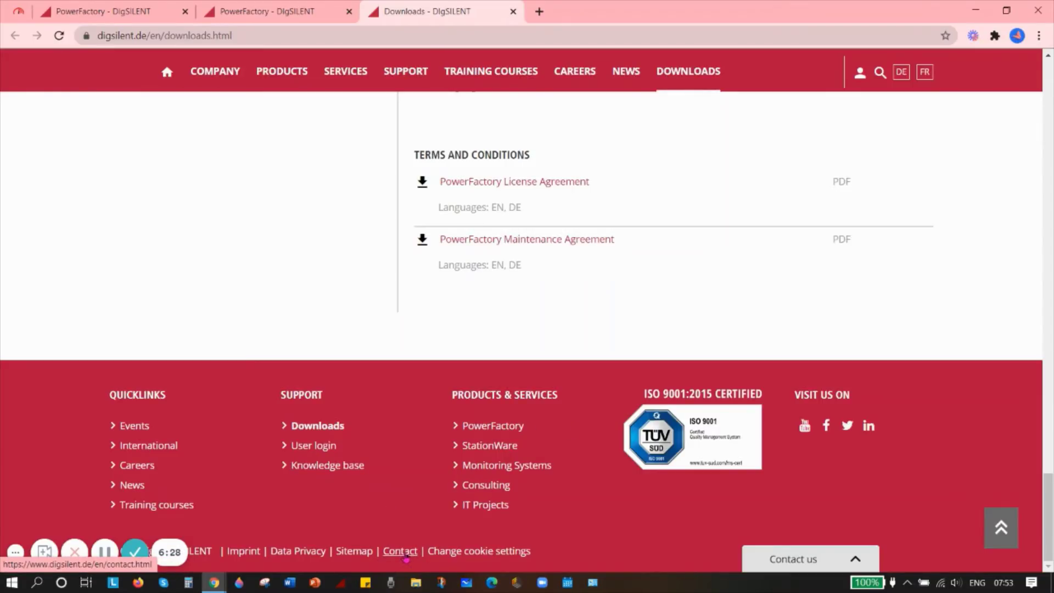
pyautogui.click(405, 557)
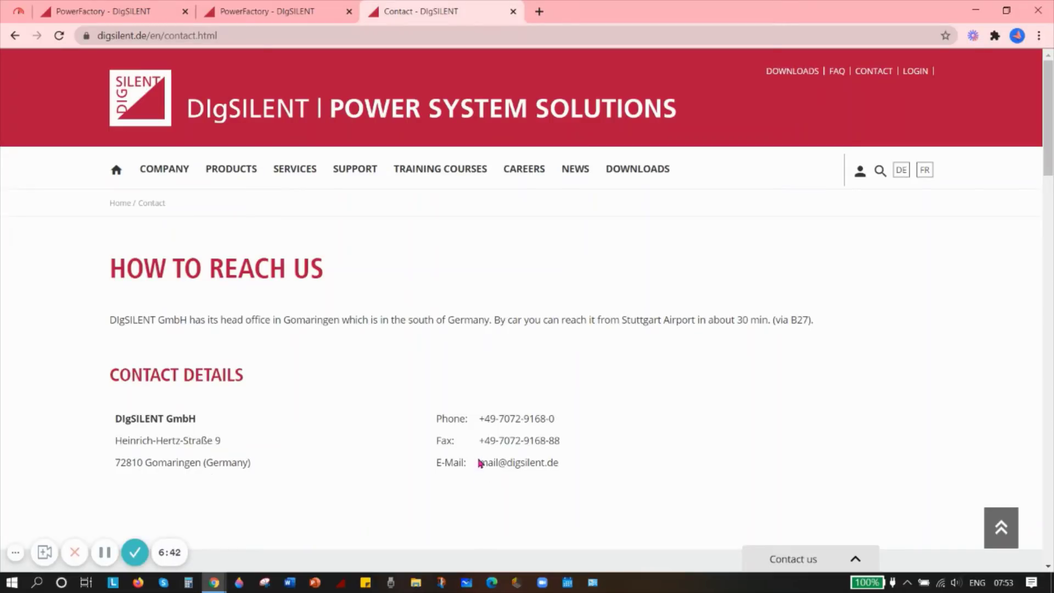
pyautogui.moveTo(480, 462); pyautogui.dragTo(565, 468)
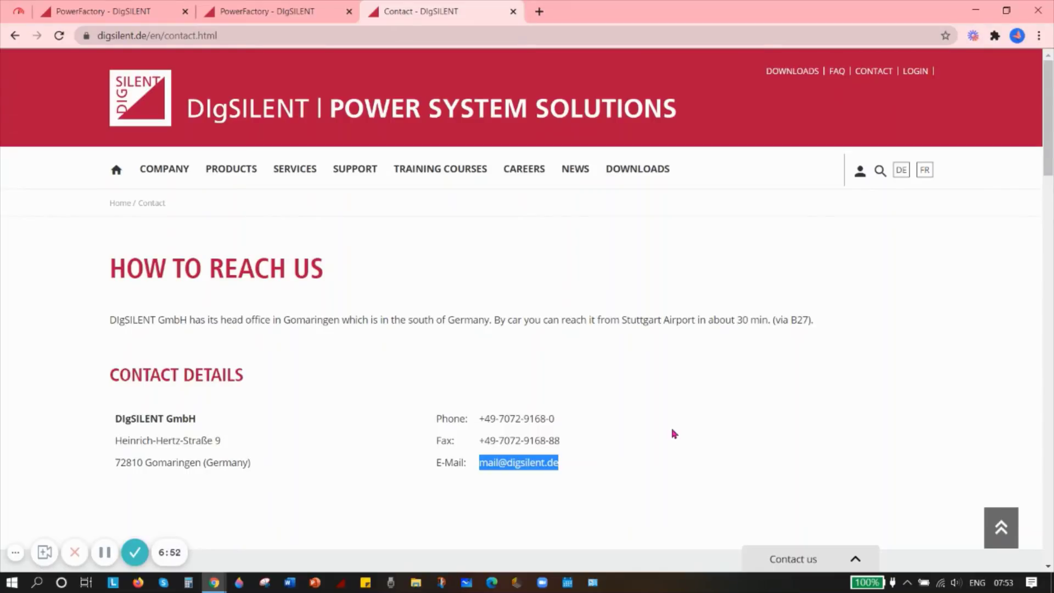
pyautogui.click(855, 559)
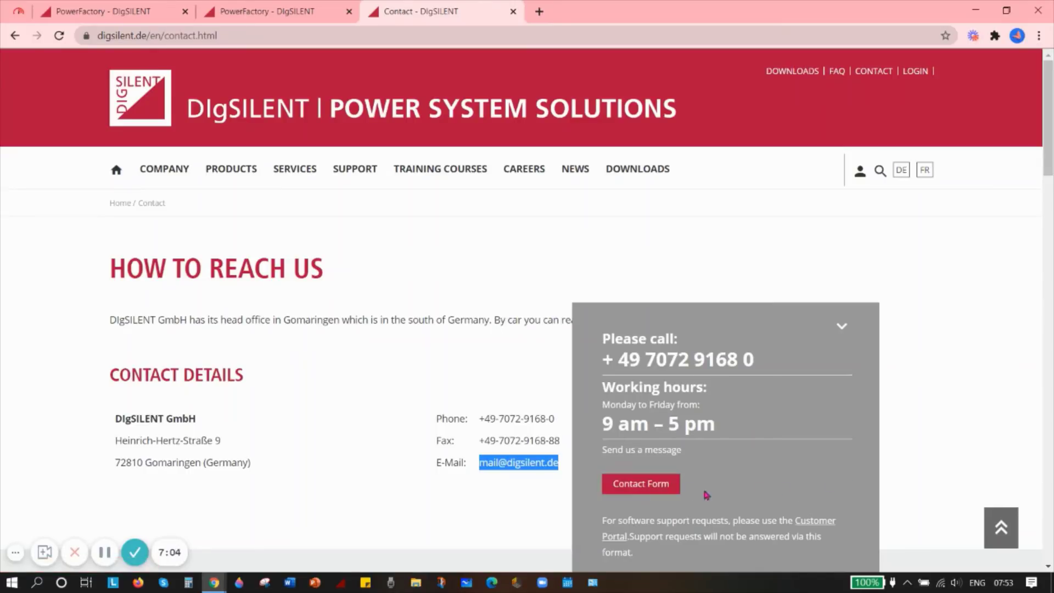
pyautogui.click(655, 488)
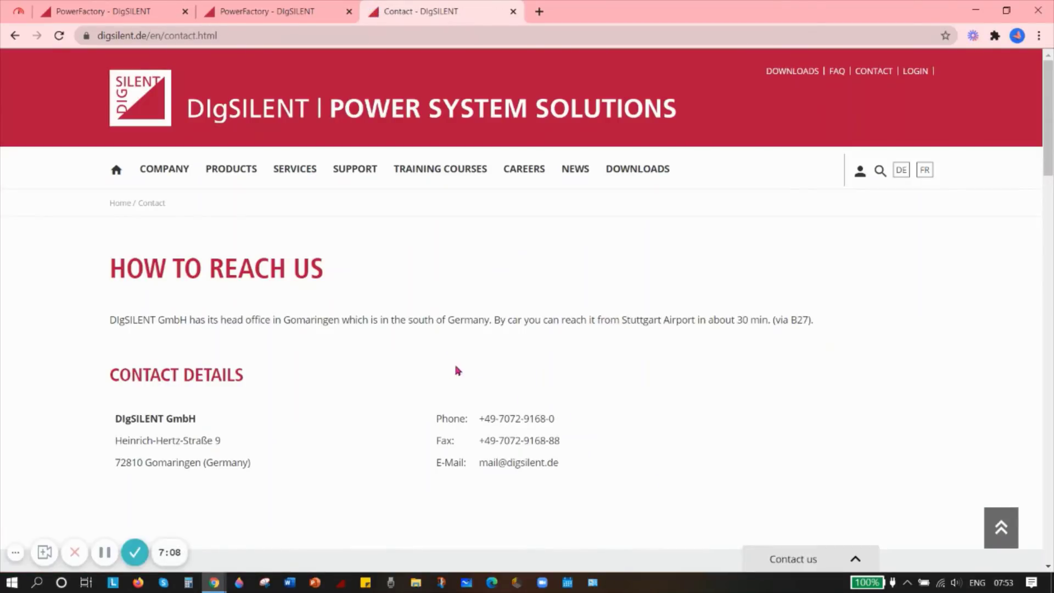
pyautogui.scroll(-1, 628, 353)
pyautogui.scroll(-2, 641, 366)
pyautogui.scroll(-2, 645, 376)
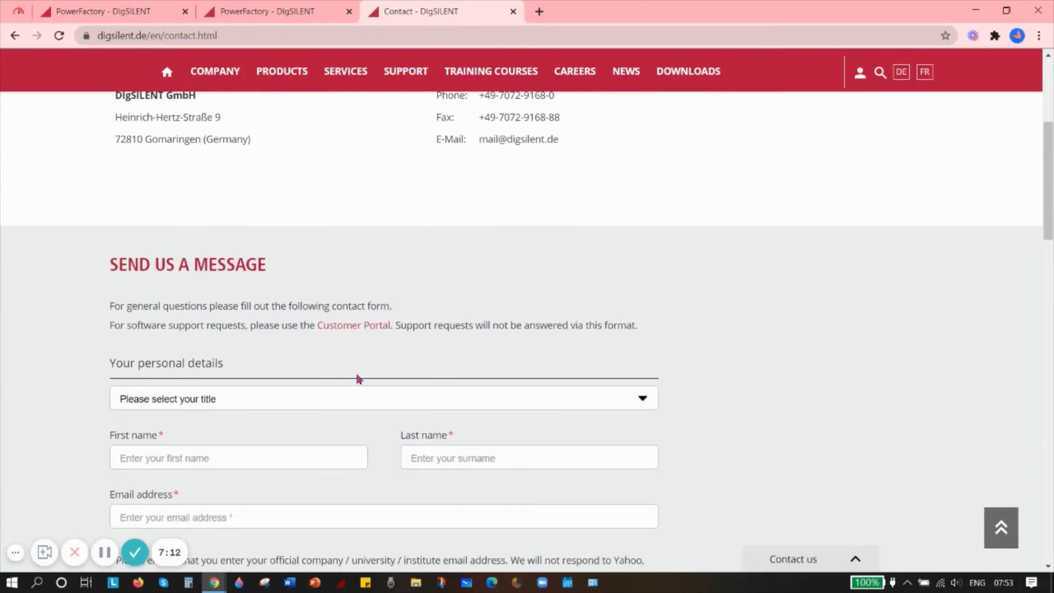
pyautogui.scroll(-1, 268, 363)
pyautogui.scroll(-2, 281, 338)
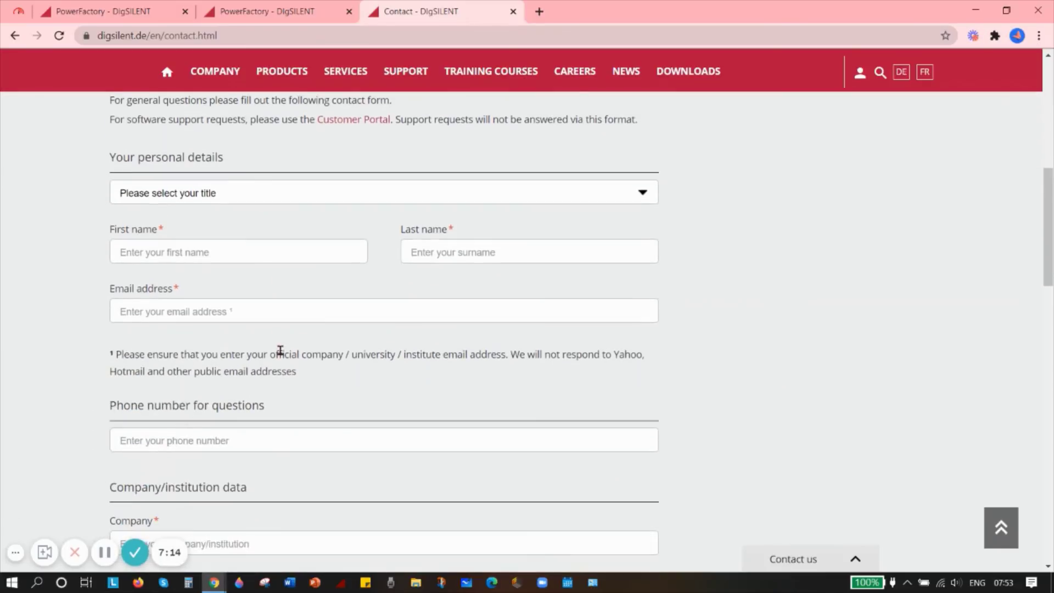
pyautogui.scroll(-1, 278, 354)
pyautogui.scroll(-2, 279, 354)
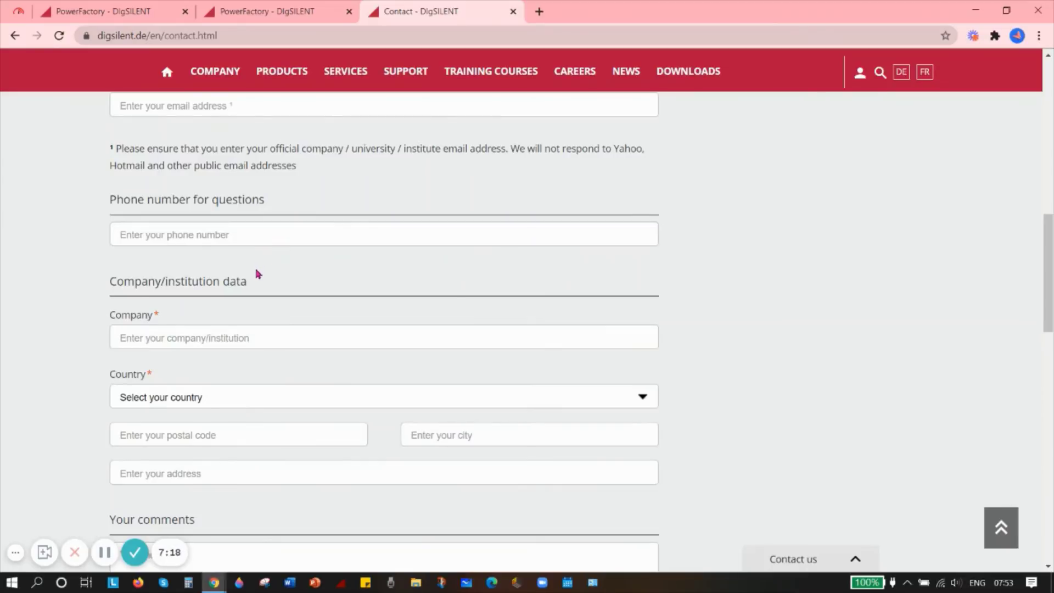
pyautogui.scroll(-1, 251, 276)
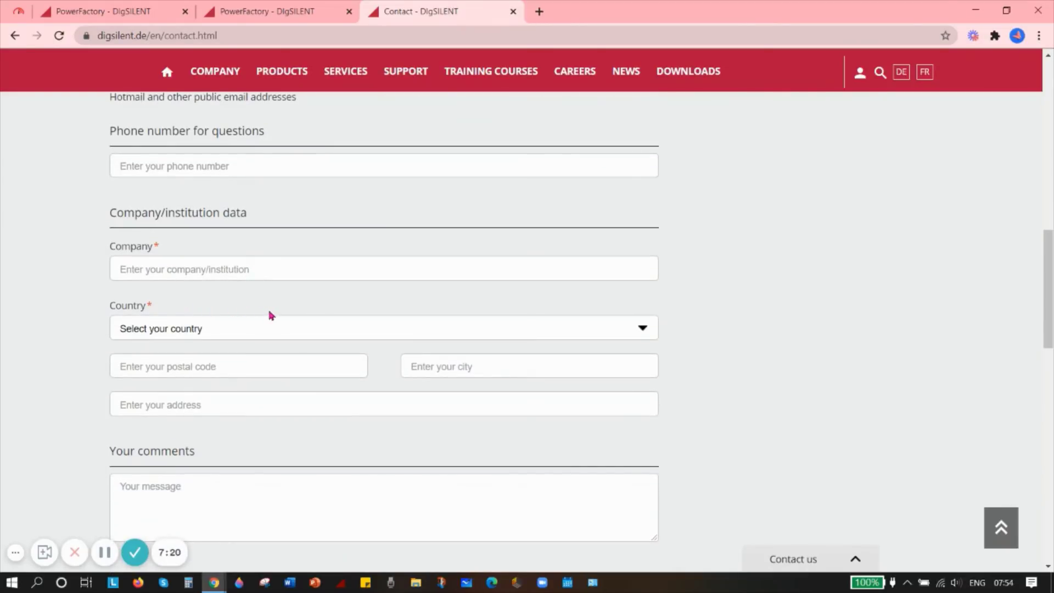
pyautogui.scroll(-1, 275, 320)
pyautogui.scroll(-1, 275, 321)
pyautogui.scroll(-1, 277, 326)
pyautogui.scroll(-2, 278, 326)
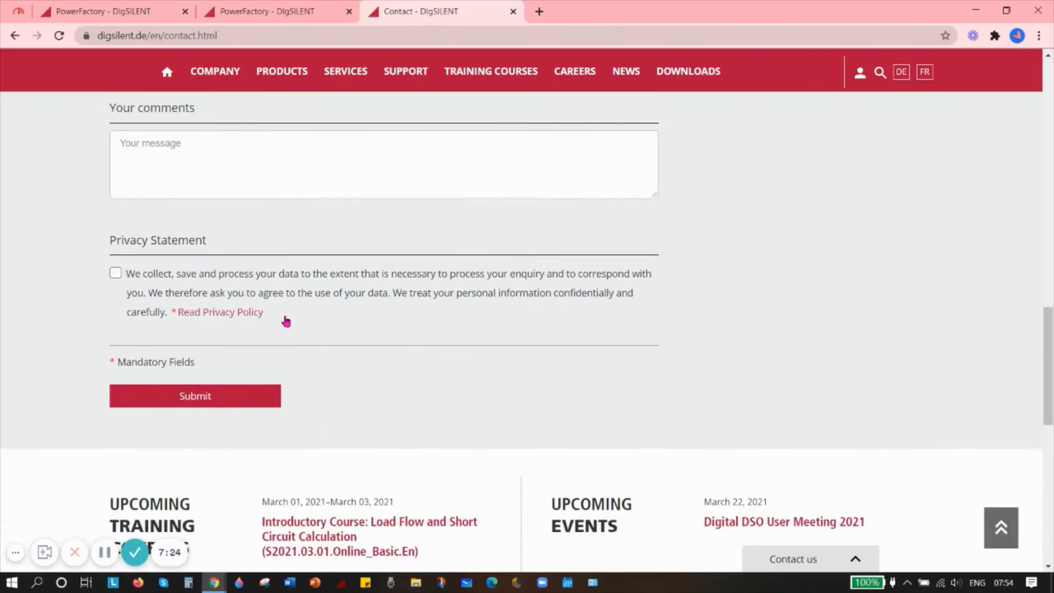
pyautogui.scroll(1, 288, 317)
pyautogui.scroll(1, 289, 316)
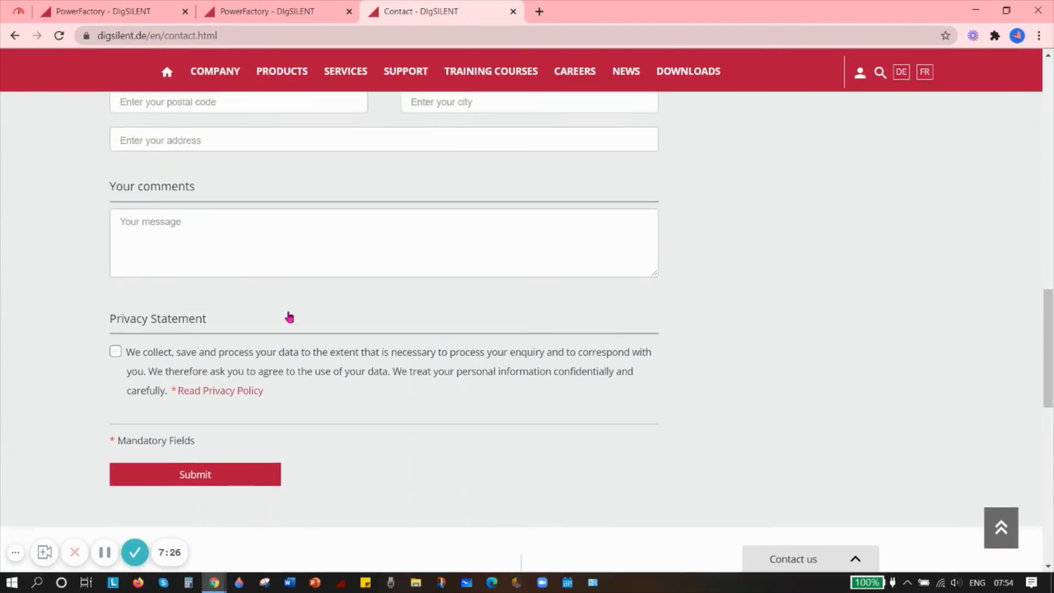
pyautogui.scroll(2, 287, 316)
pyautogui.scroll(2, 287, 317)
pyautogui.scroll(3, 288, 317)
pyautogui.scroll(4, 286, 313)
pyautogui.scroll(2, 286, 311)
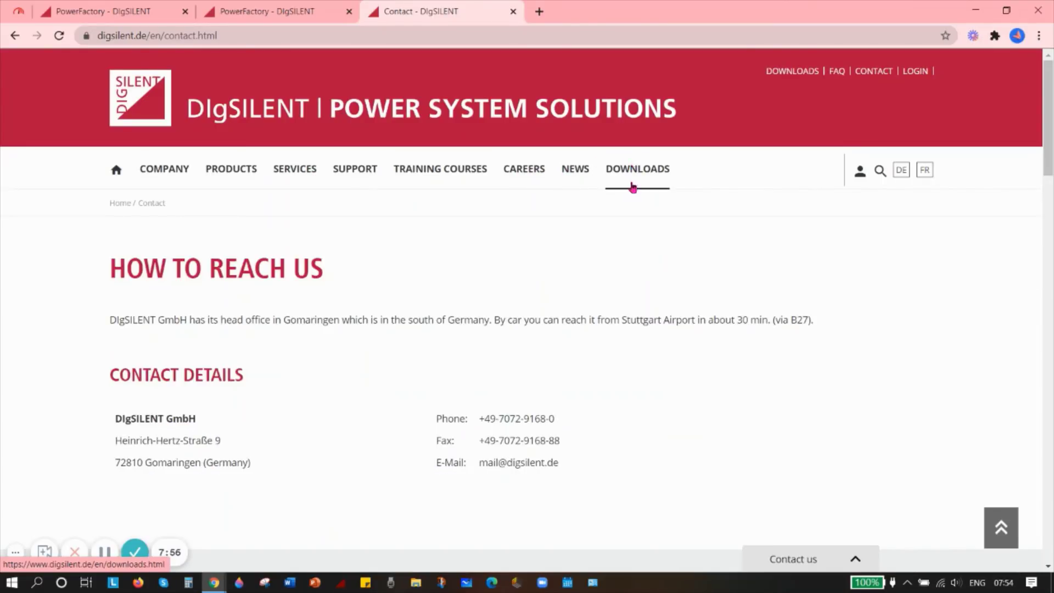
pyautogui.scroll(-1, 629, 217)
pyautogui.scroll(-3, 629, 216)
pyautogui.scroll(-2, 630, 218)
pyautogui.scroll(5, 630, 218)
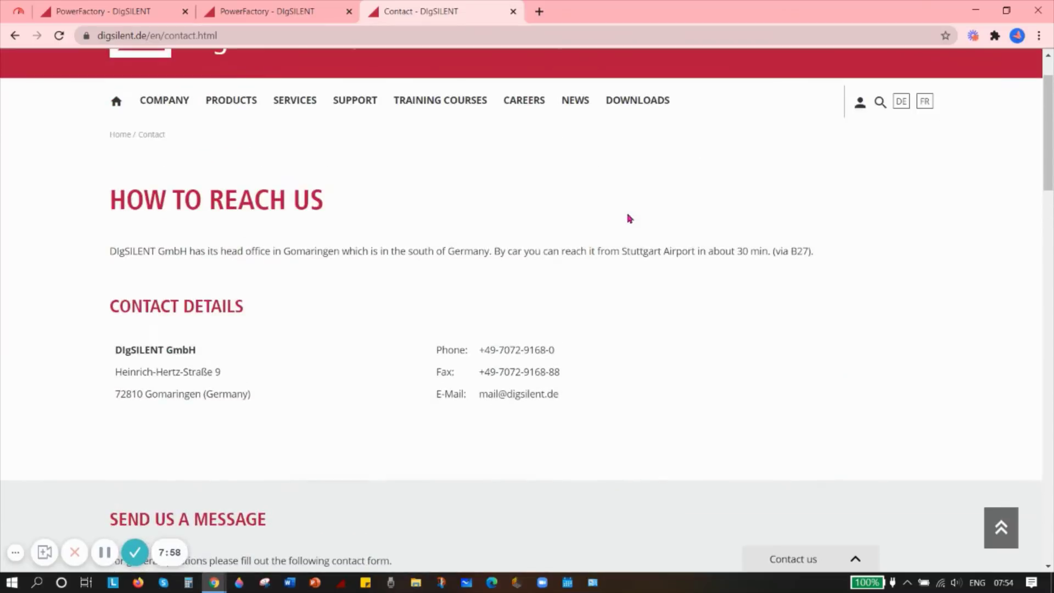
# Go via Downloads to Training Courses and view the introductory Load Flow course details.
pyautogui.click(630, 102)
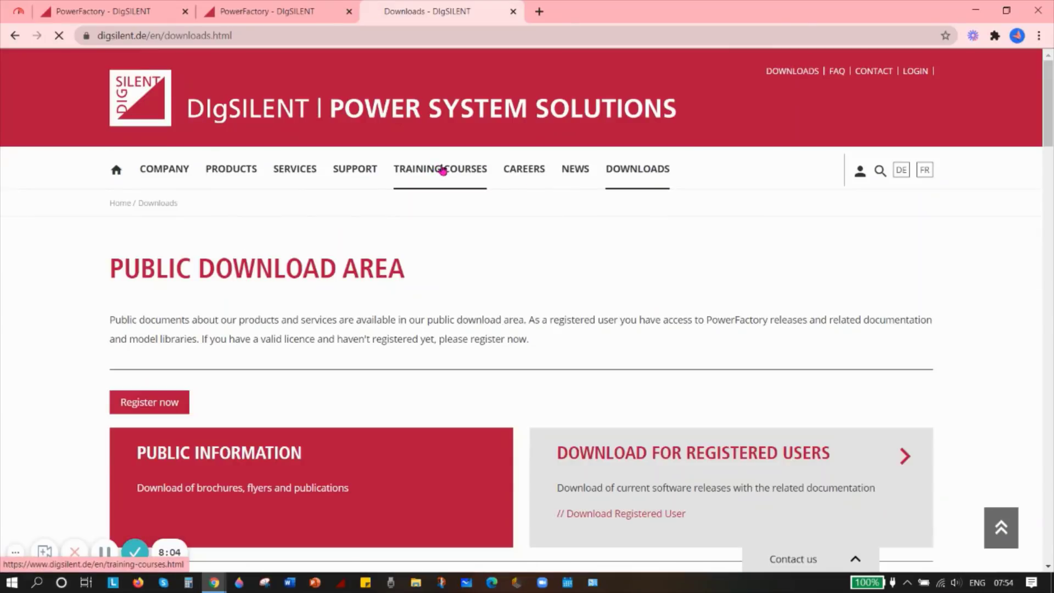
pyautogui.click(442, 170)
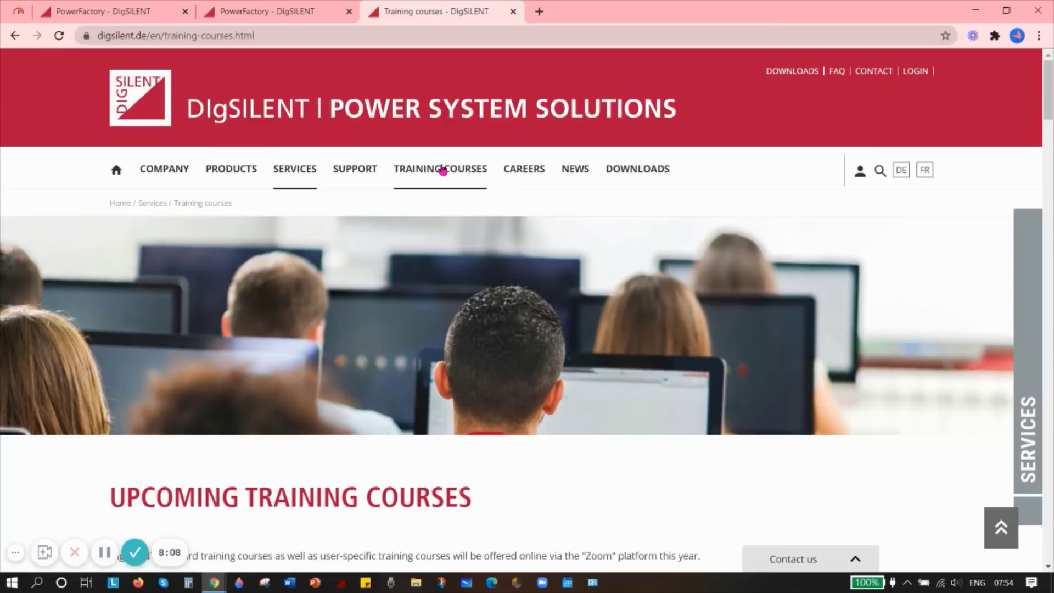
pyautogui.scroll(-5, 502, 214)
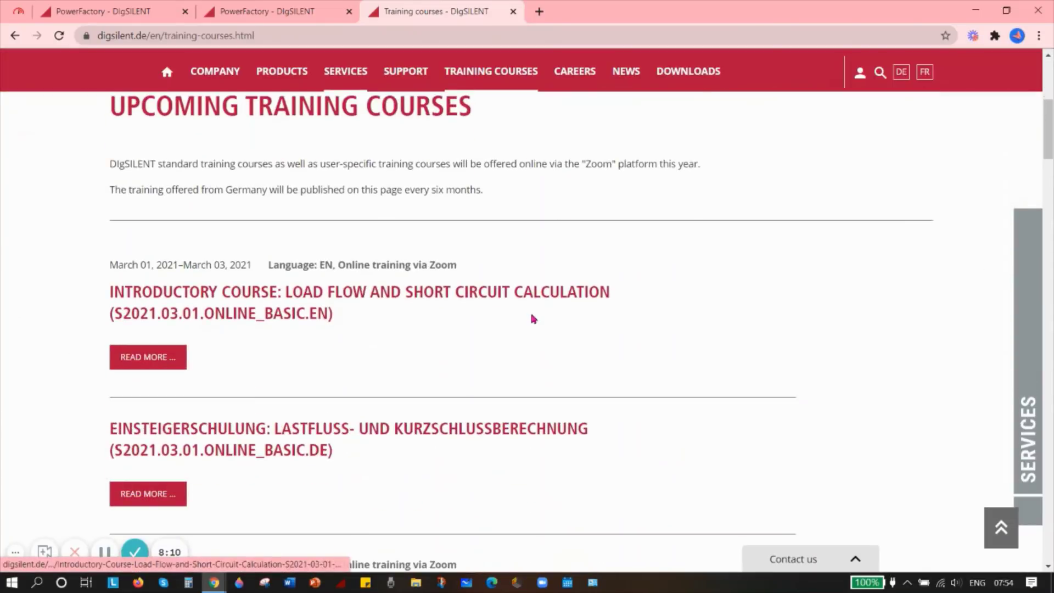
pyautogui.scroll(-2, 532, 318)
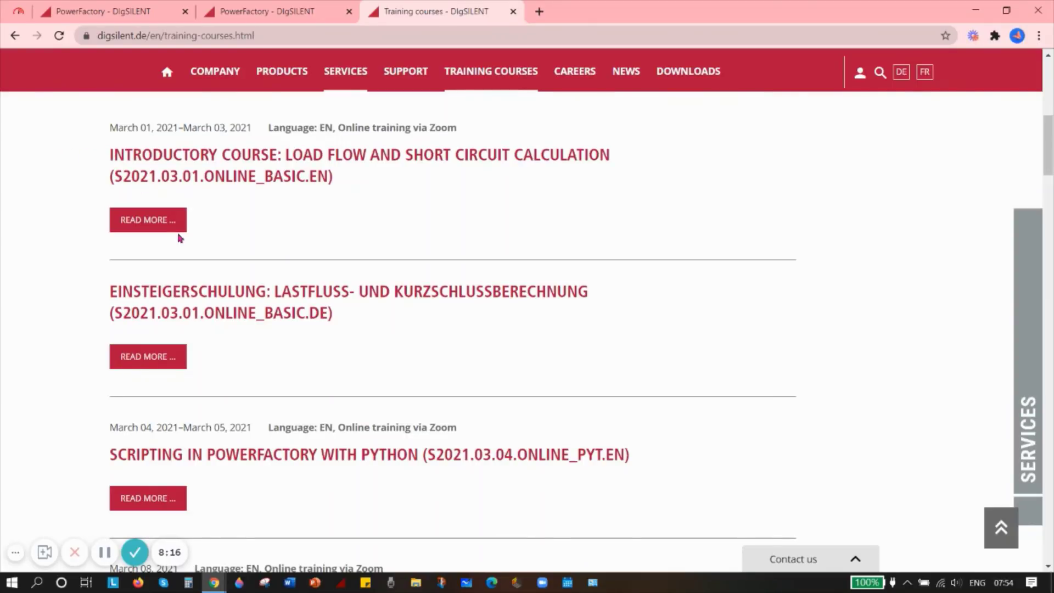
pyautogui.click(157, 228)
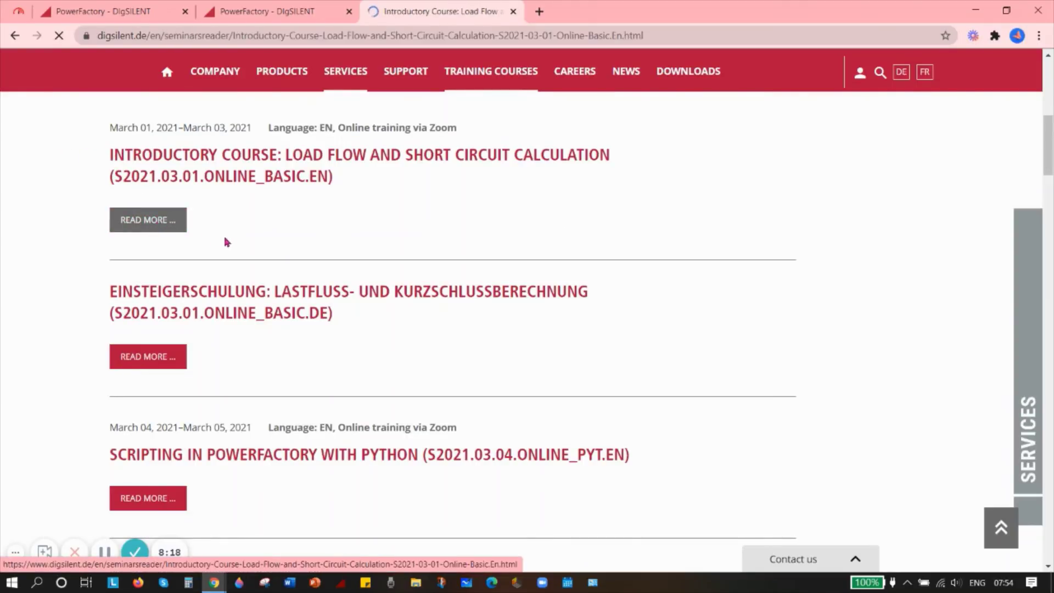
pyautogui.scroll(-3, 454, 323)
pyautogui.scroll(-1, 454, 325)
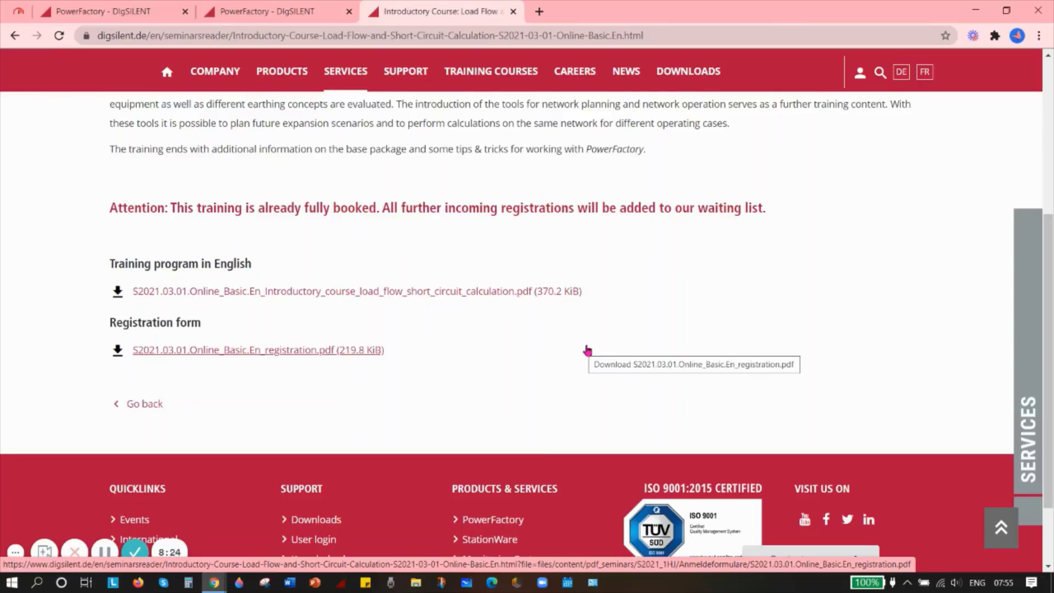
pyautogui.scroll(1, 587, 350)
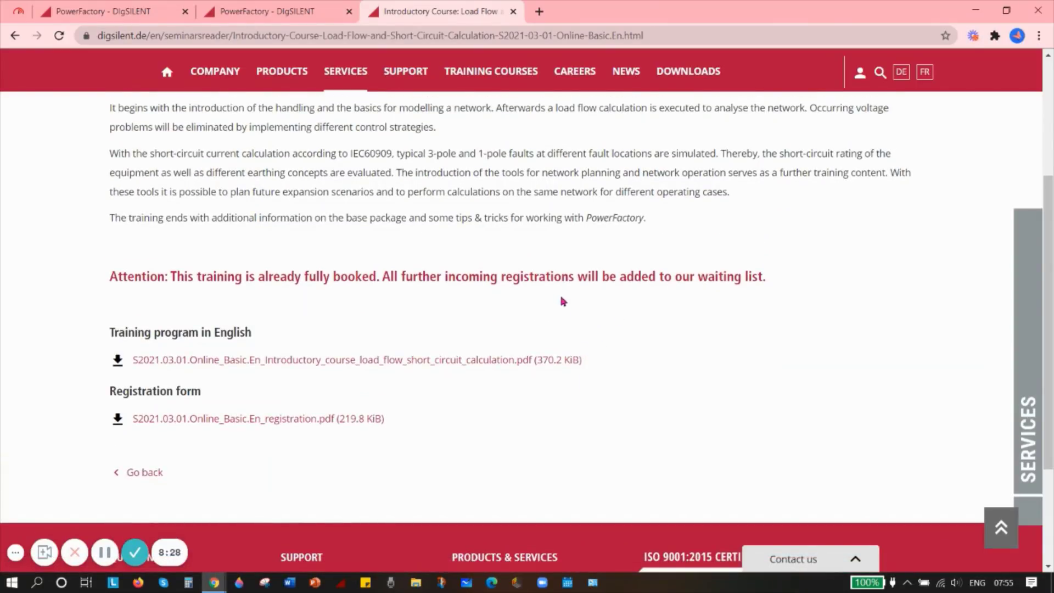
pyautogui.scroll(3, 551, 290)
pyautogui.scroll(1, 549, 288)
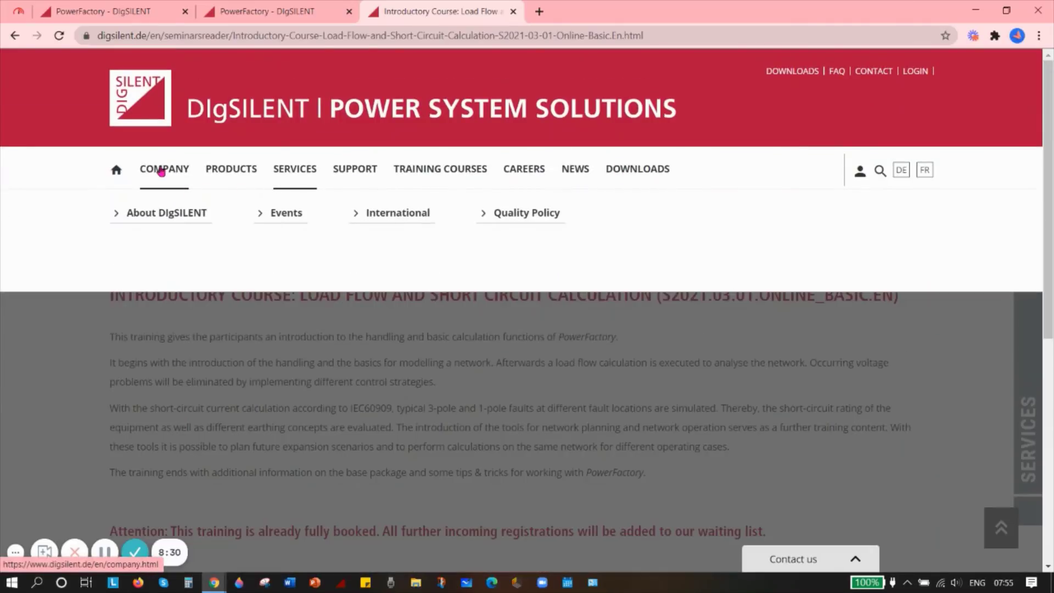
# View the About DIgSILENT company page, then return to the first PowerFactory tab.
pyautogui.click(160, 171)
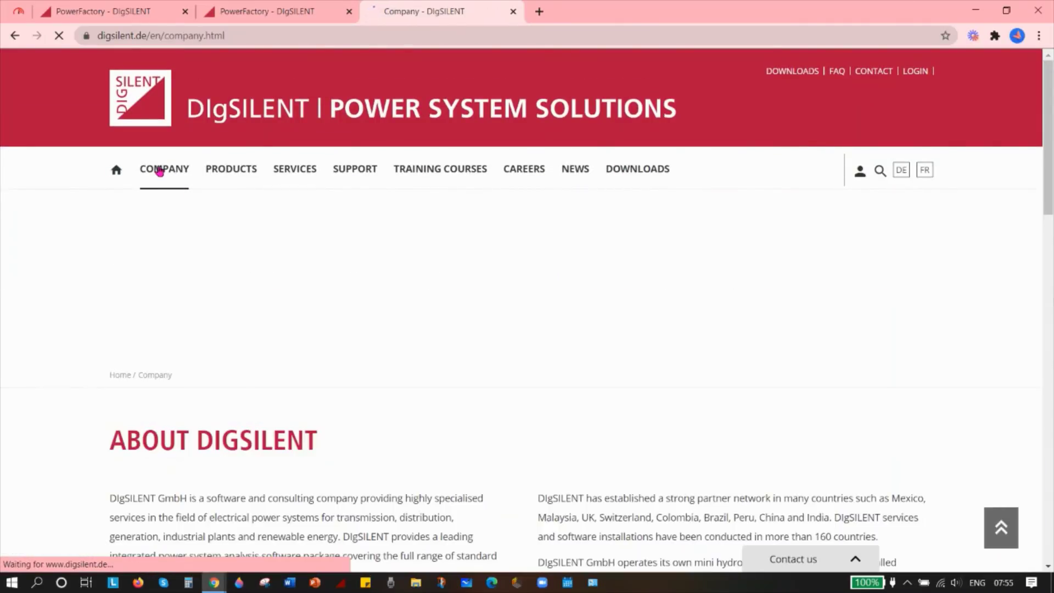
pyautogui.scroll(-3, 425, 366)
pyautogui.scroll(-3, 427, 372)
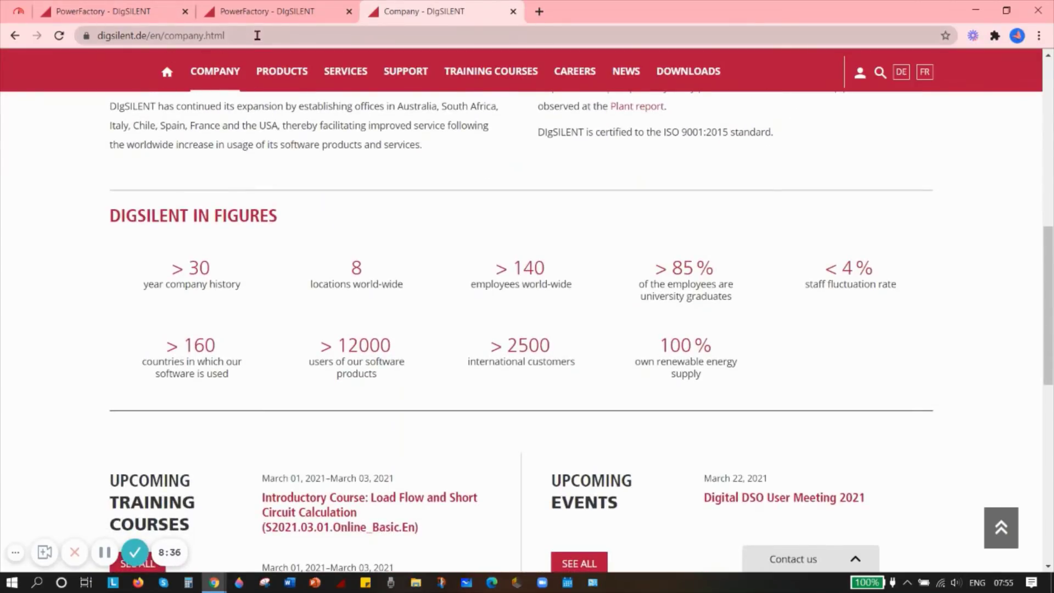
pyautogui.click(253, 35)
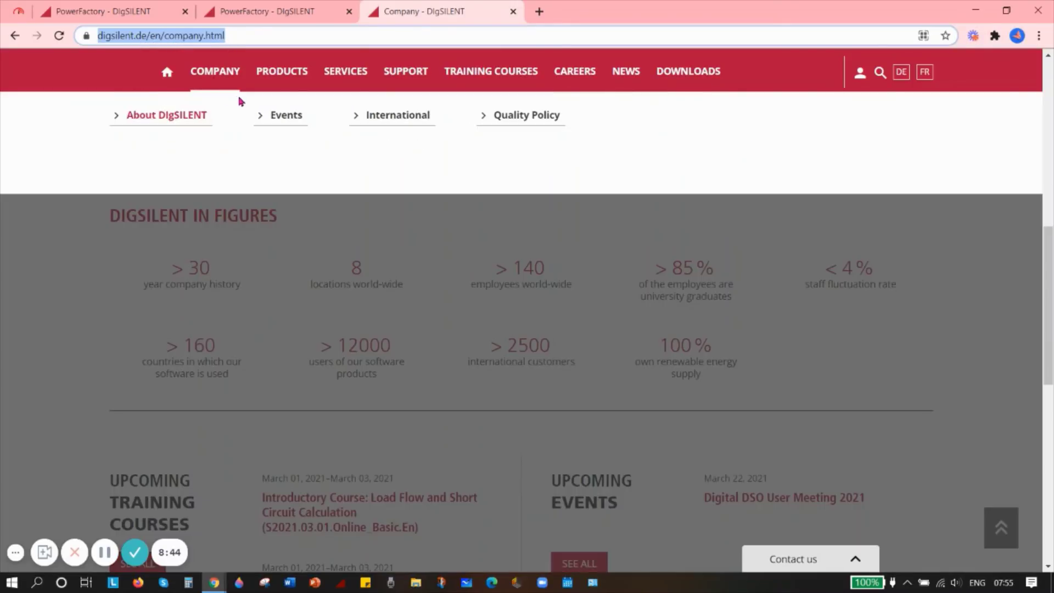
pyautogui.scroll(4, 235, 97)
pyautogui.click(121, 10)
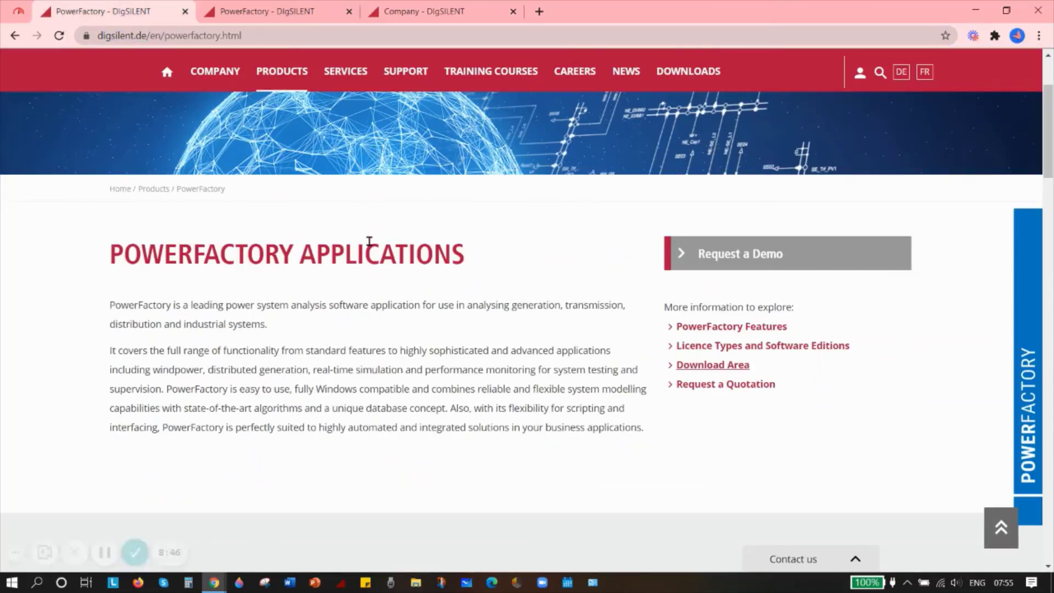
pyautogui.scroll(3, 364, 240)
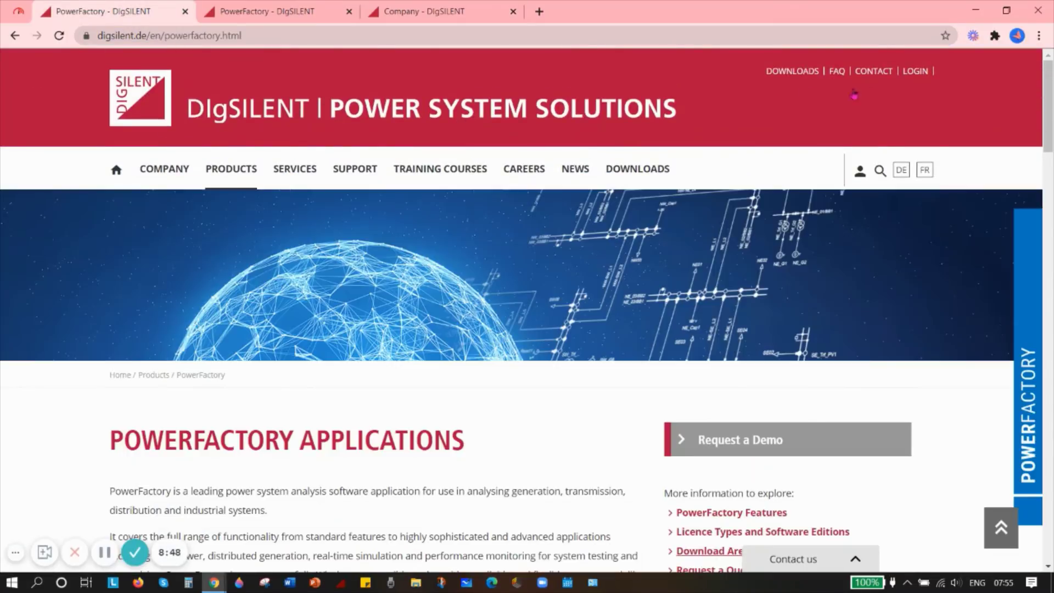